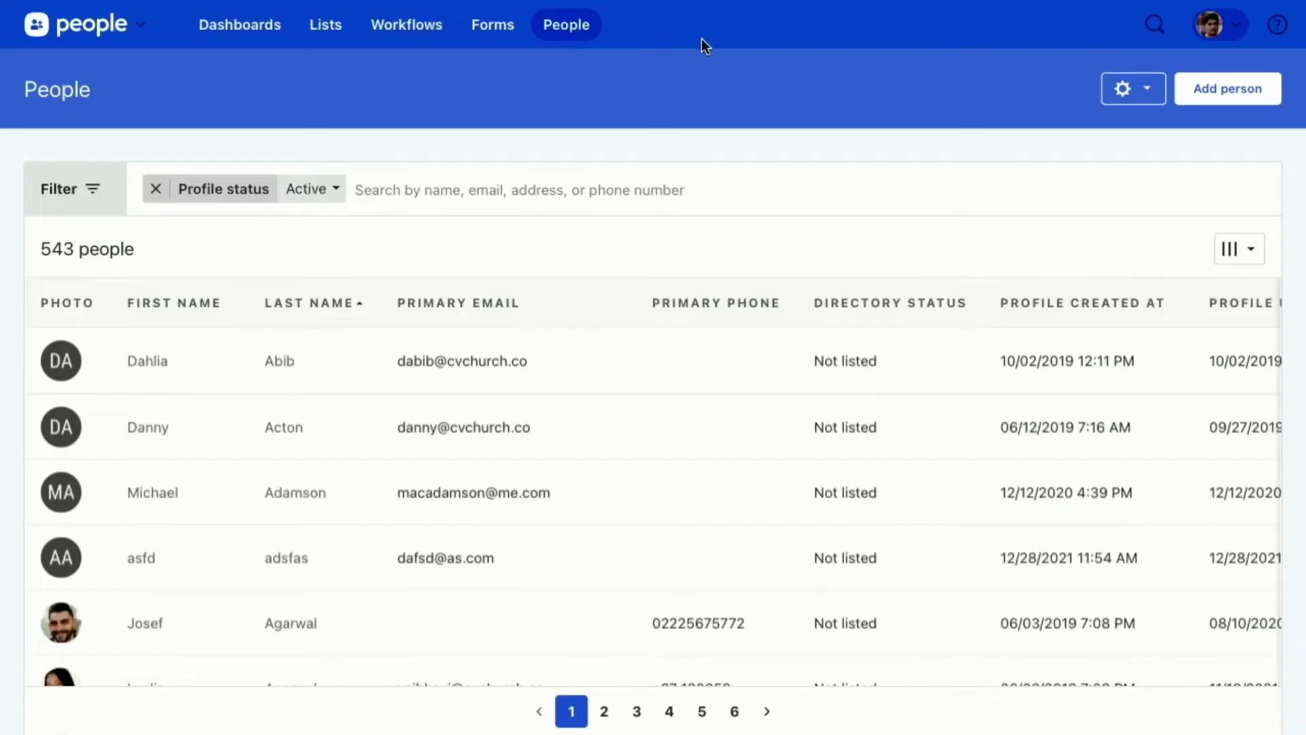
Step: Go to the Import / Export CSV page from the People gear menu
left_click(1128, 95)
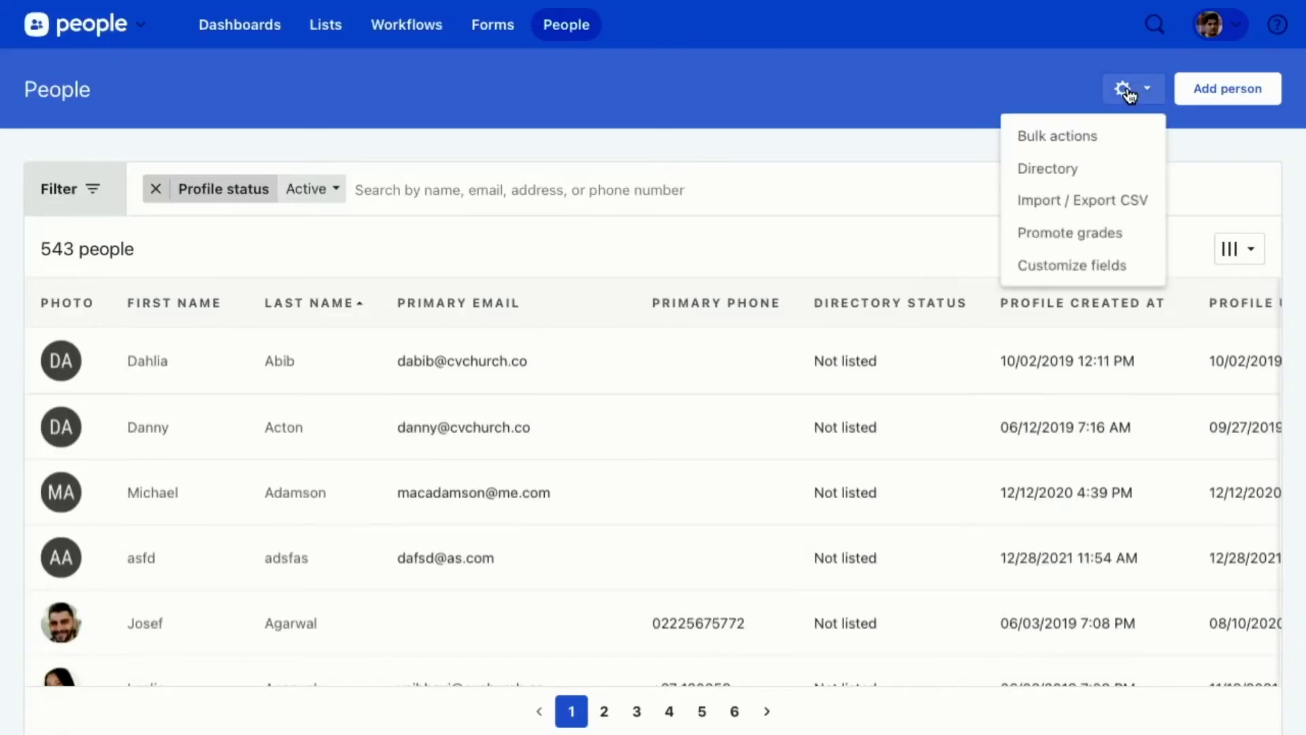
left_click(1119, 202)
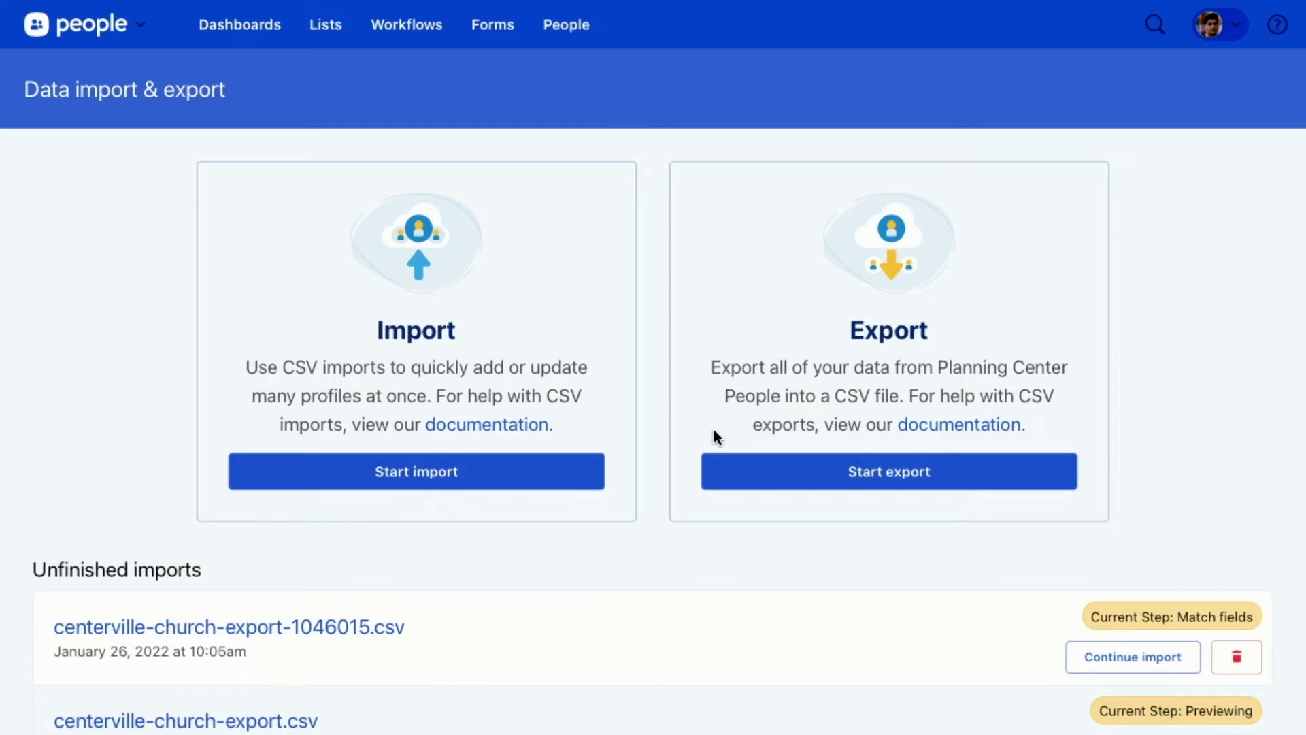
left_click(455, 484)
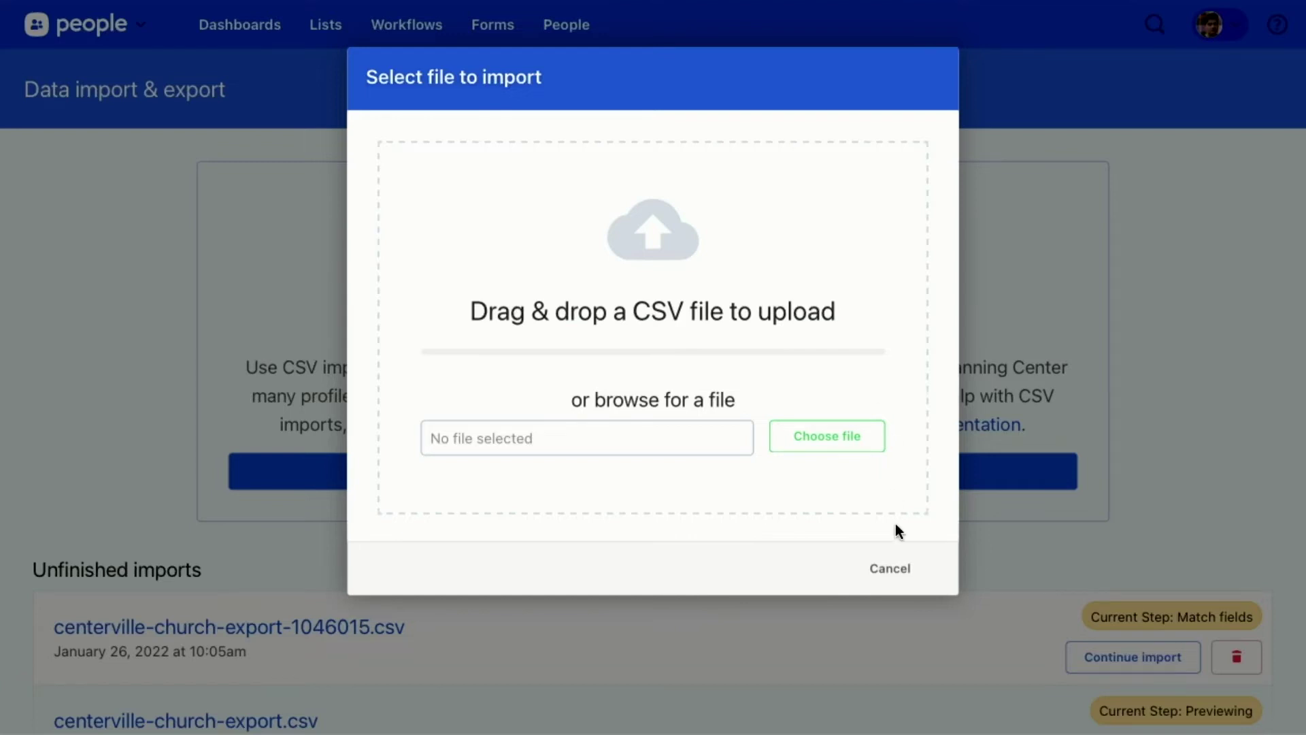
left_click(890, 569)
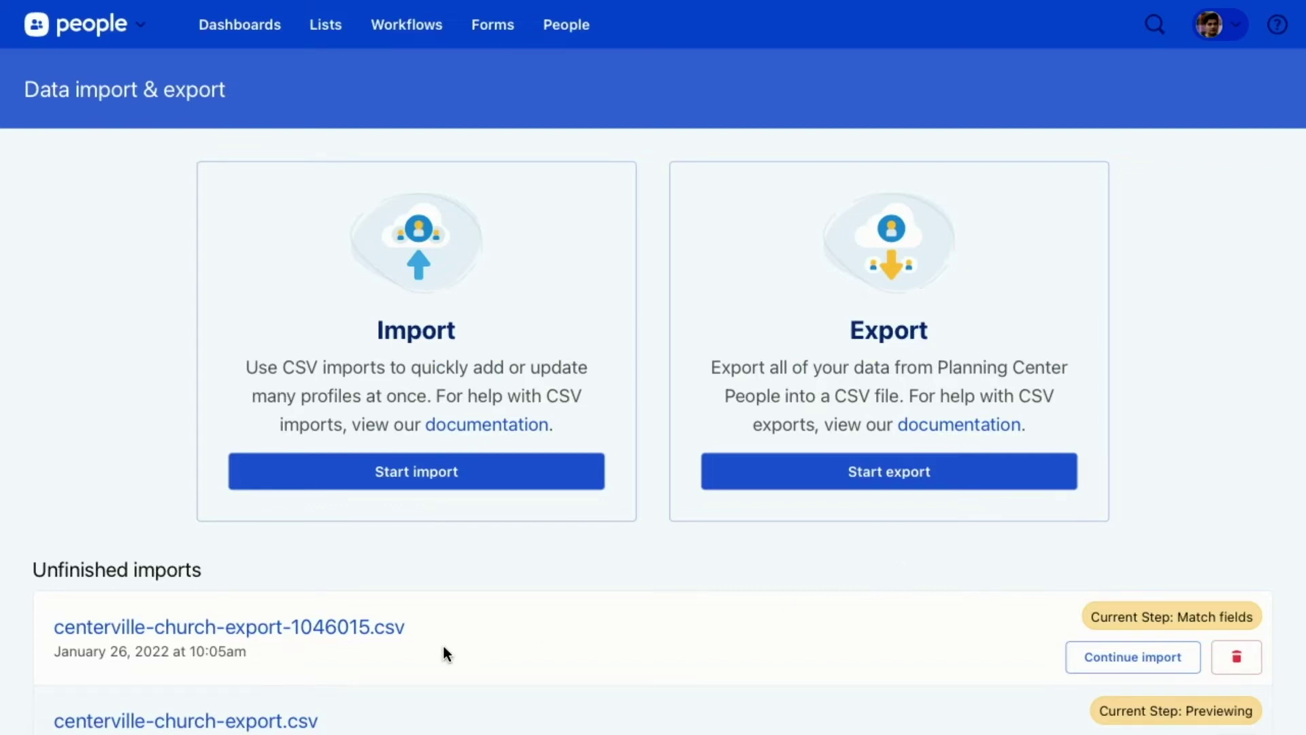
left_click(1113, 657)
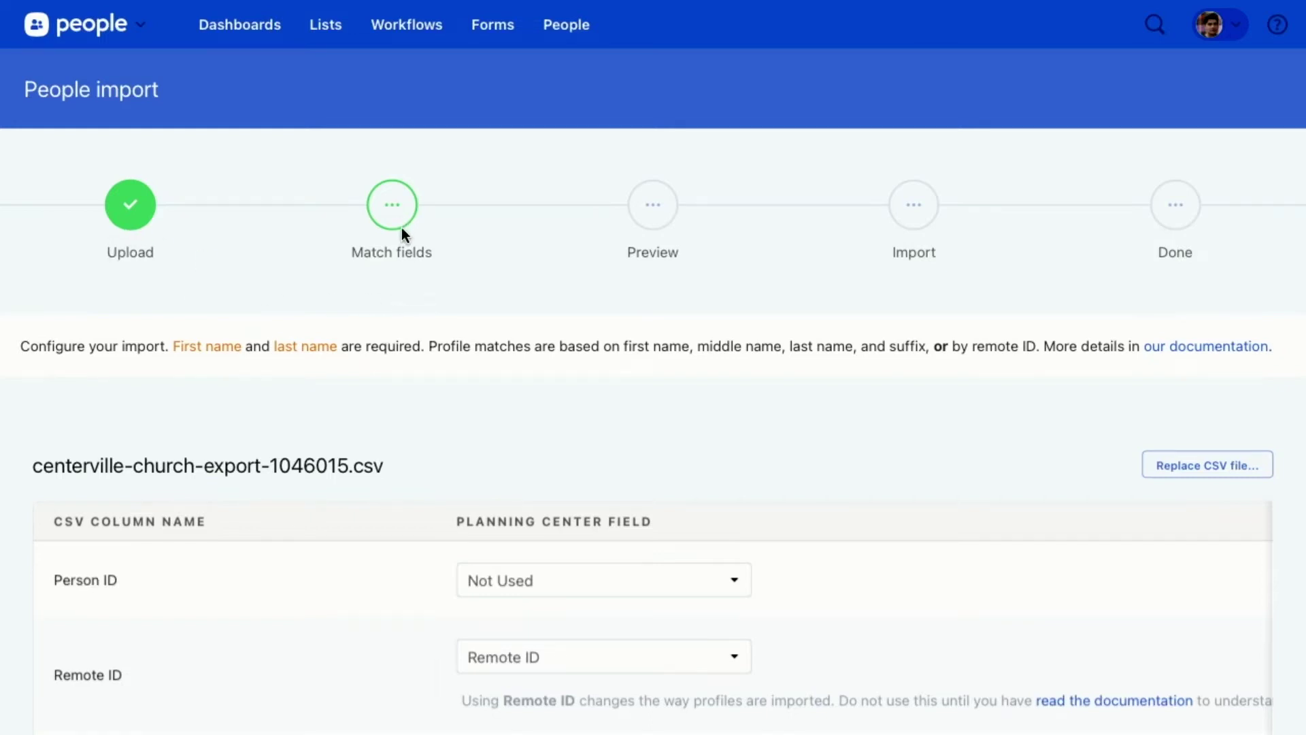
Step: Scroll down through the Match fields step of the centerville-church-export-1046015.csv import
scroll(460, 389, "down", 1)
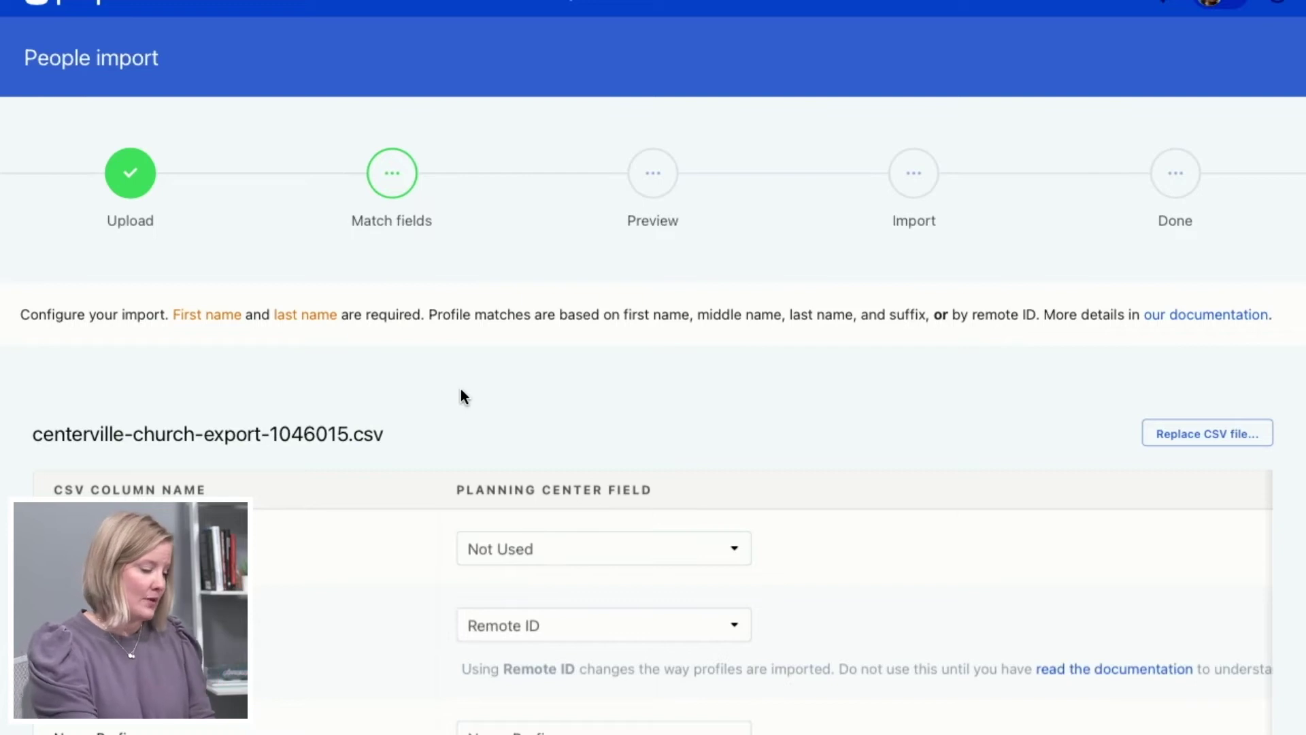
scroll(462, 396, "down", 6)
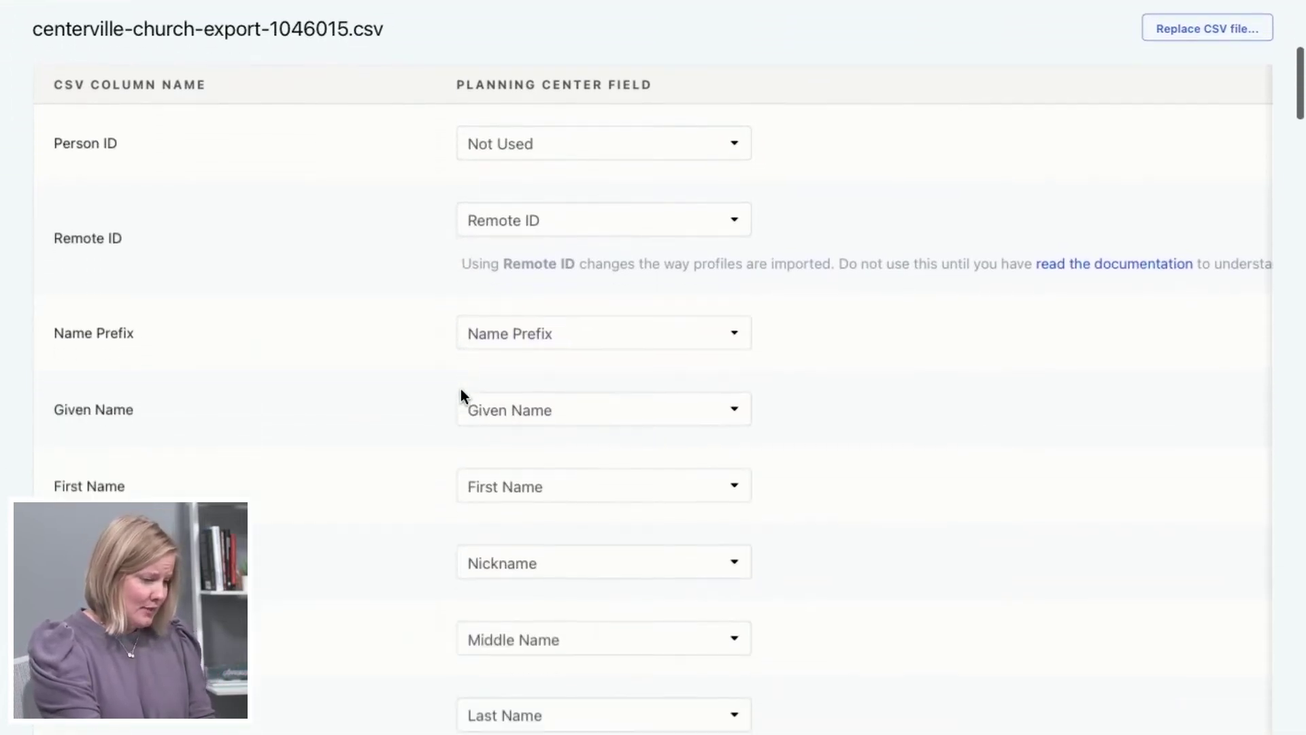
scroll(461, 394, "down", 1)
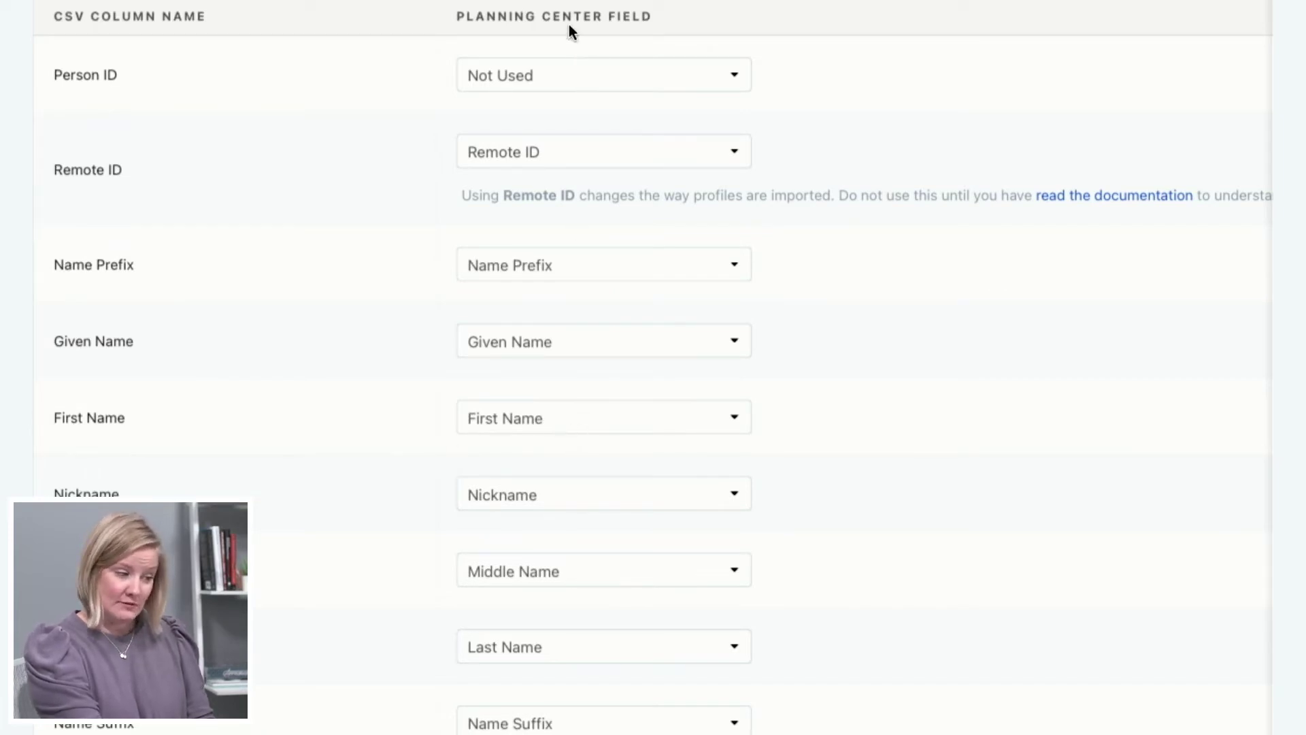
scroll(574, 428, "right", 2)
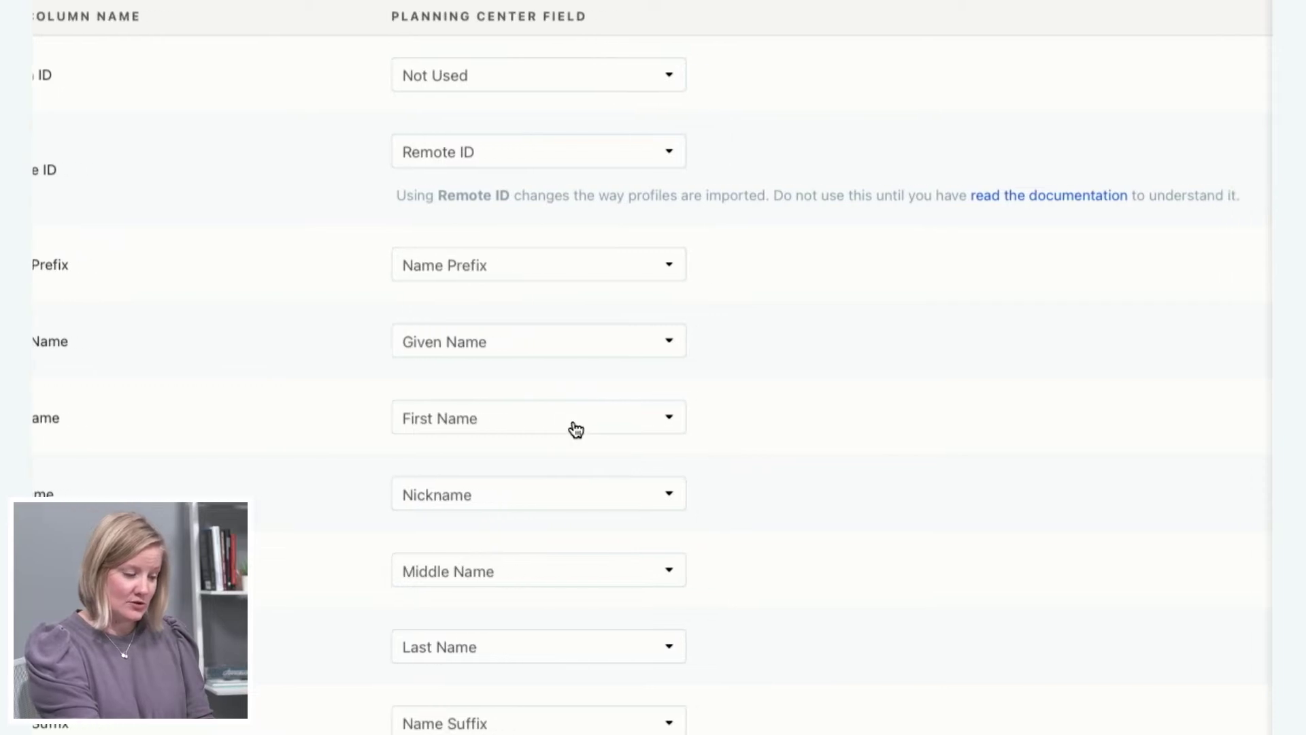
scroll(574, 429, "right", 6)
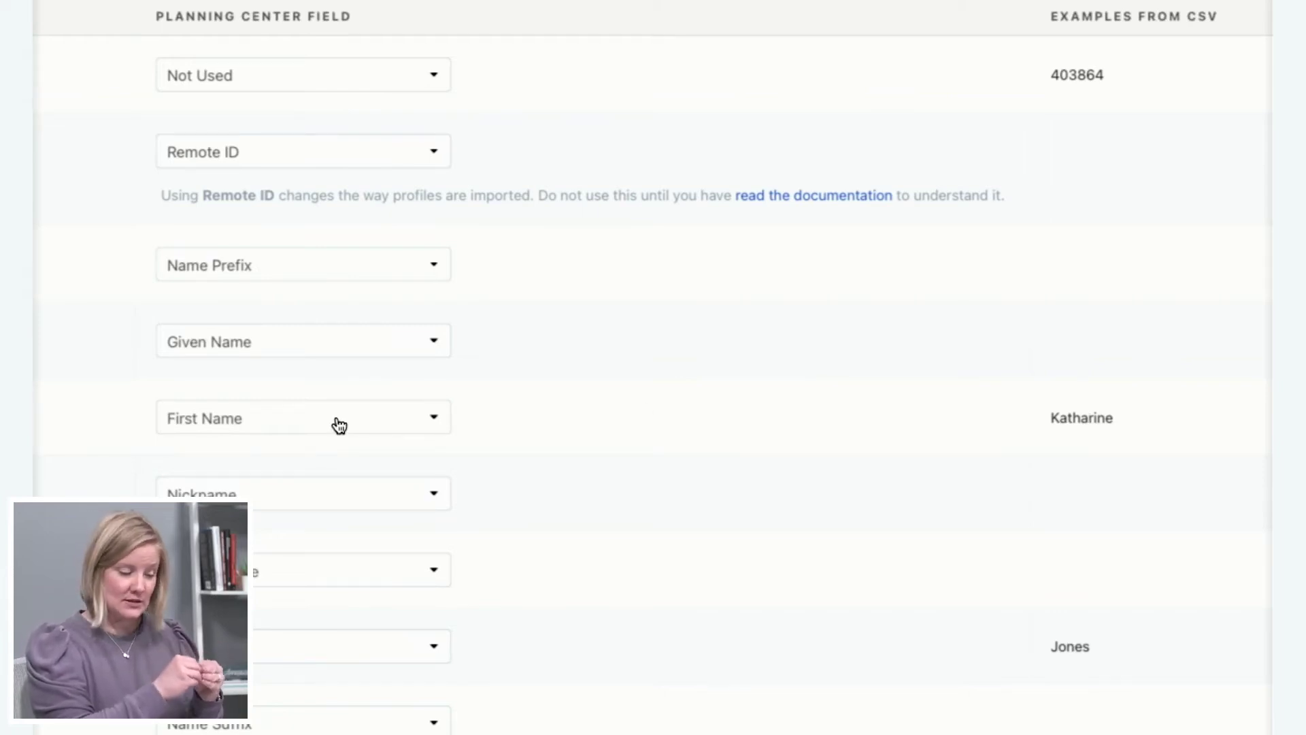
scroll(337, 426, "up", 1)
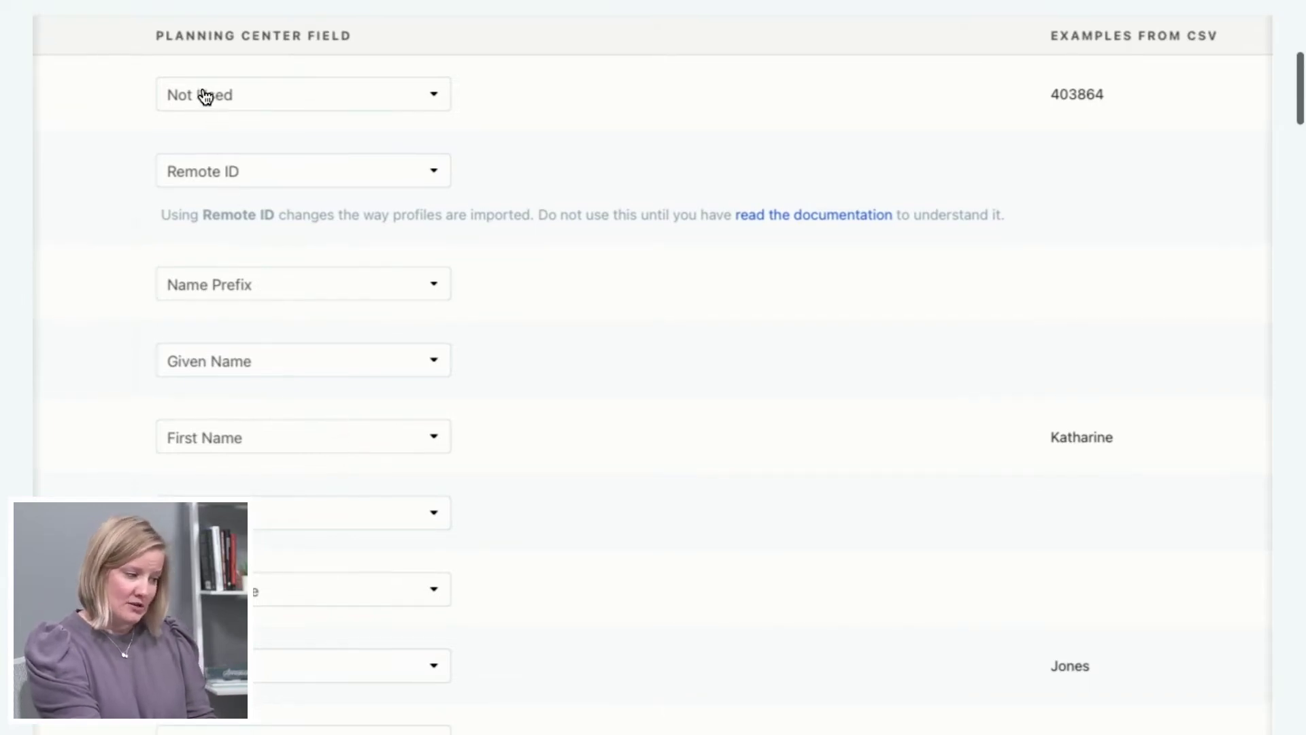
scroll(206, 97, "left", 3)
scroll(208, 96, "left", 6)
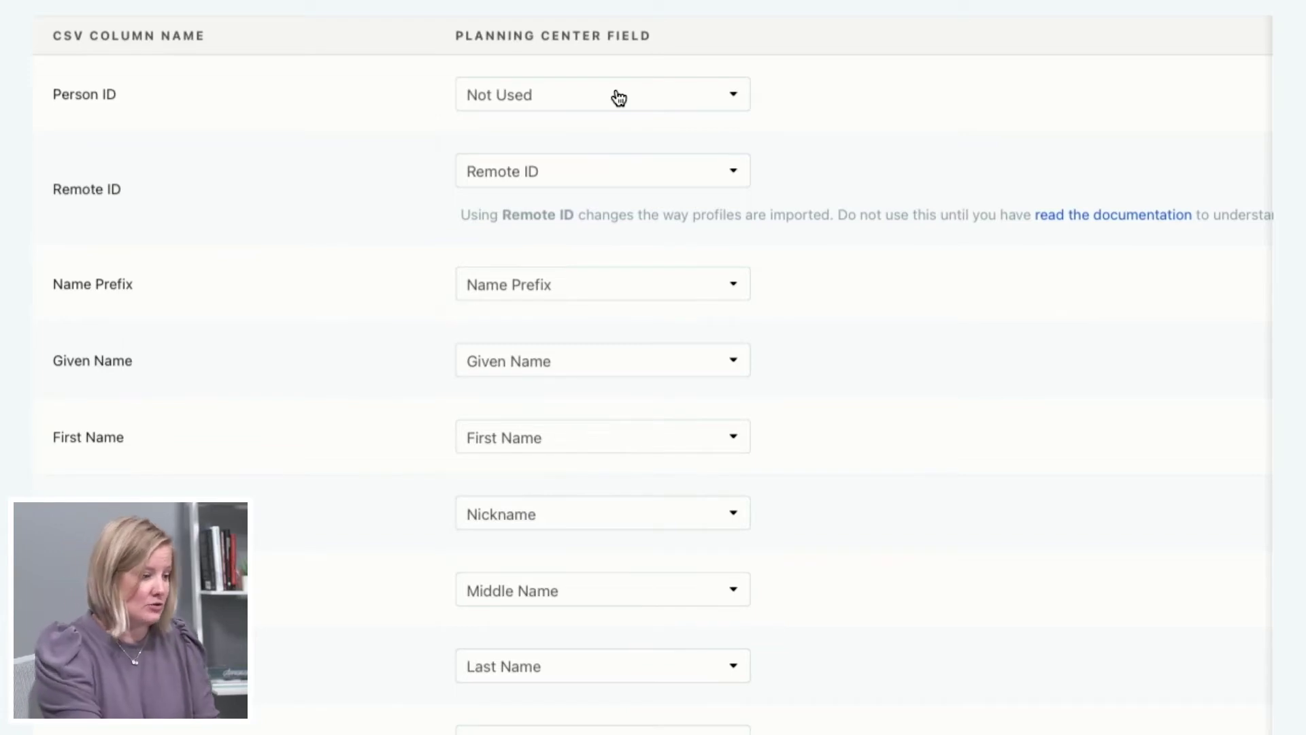
scroll(618, 97, "up", 2)
scroll(618, 97, "up", 6)
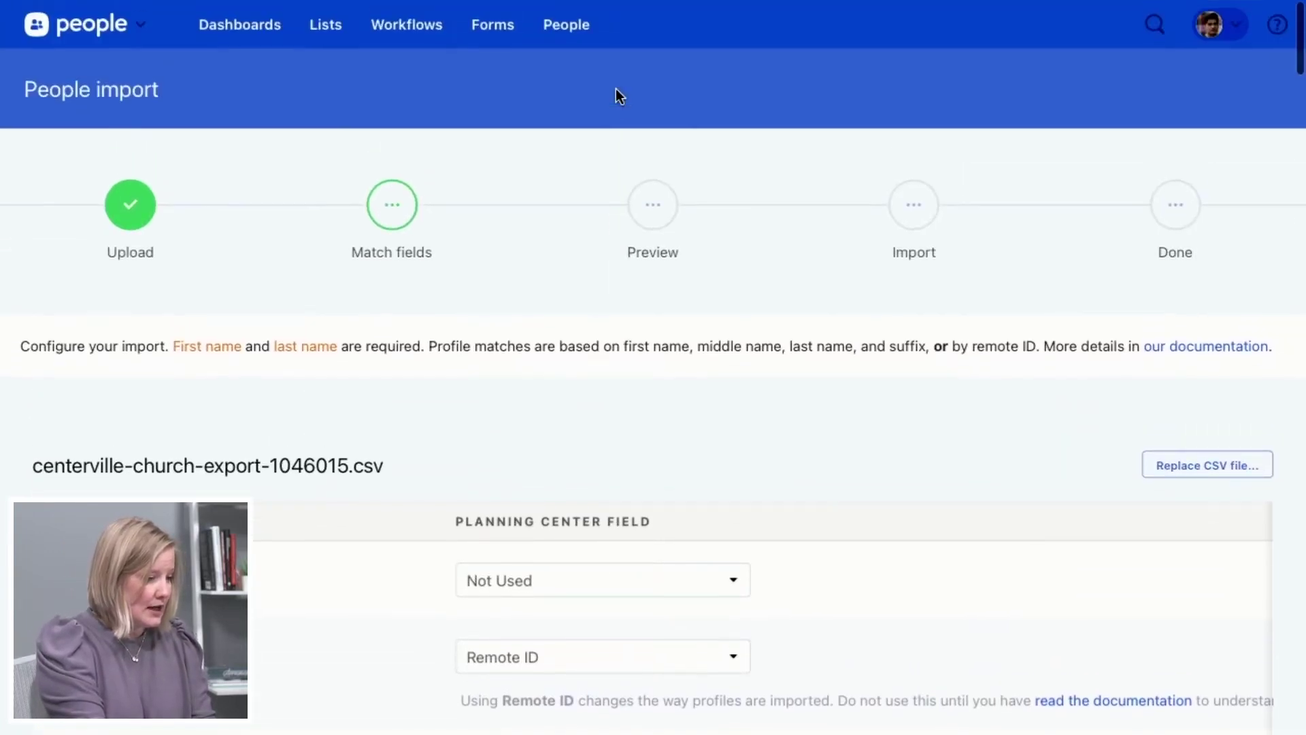
left_click(556, 23)
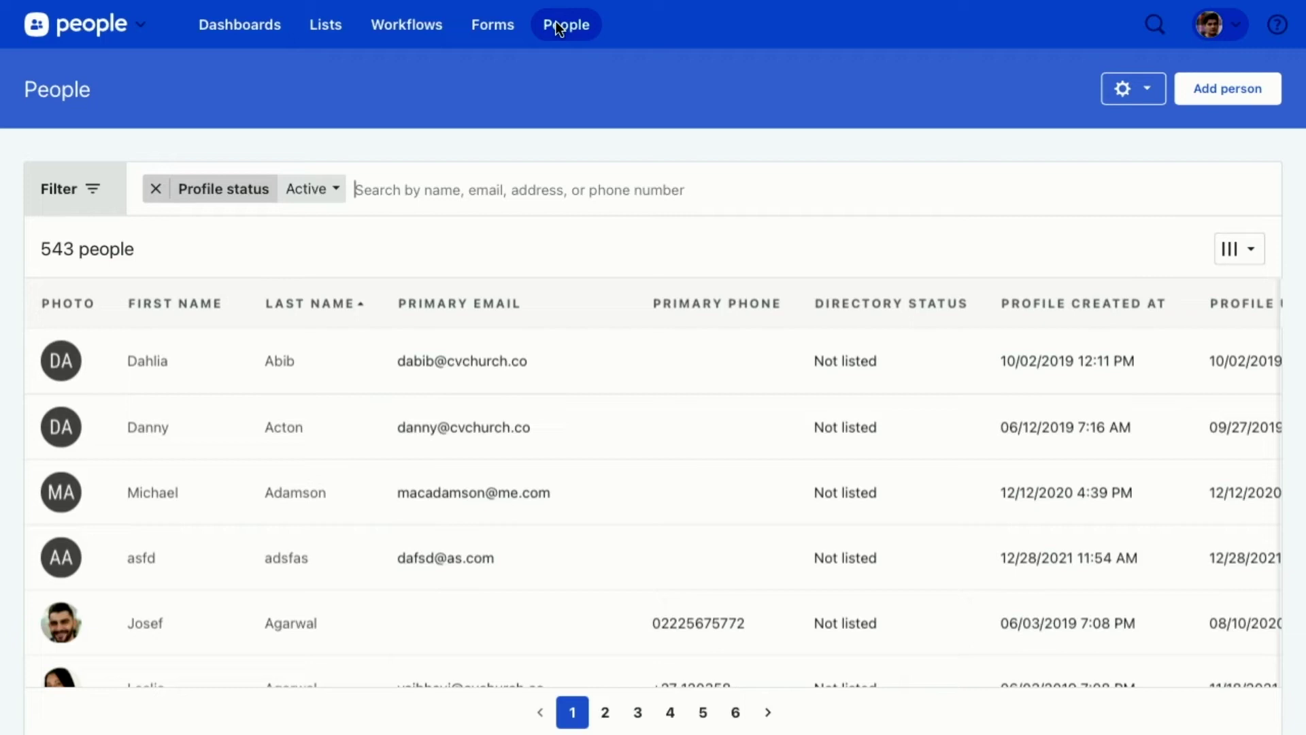
Step: Bring up Customize fields from the People gear menu and review its Personal fields and custom tabs
left_click(1131, 91)
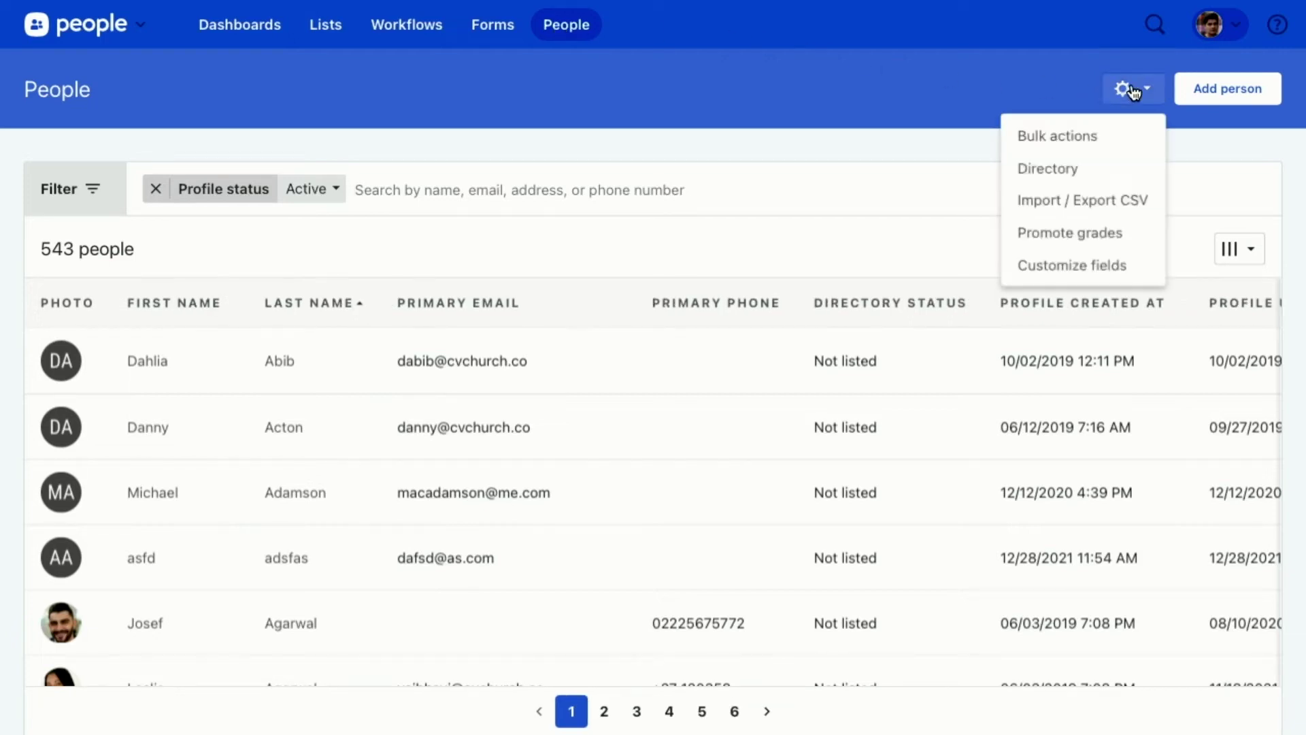
left_click(1110, 268)
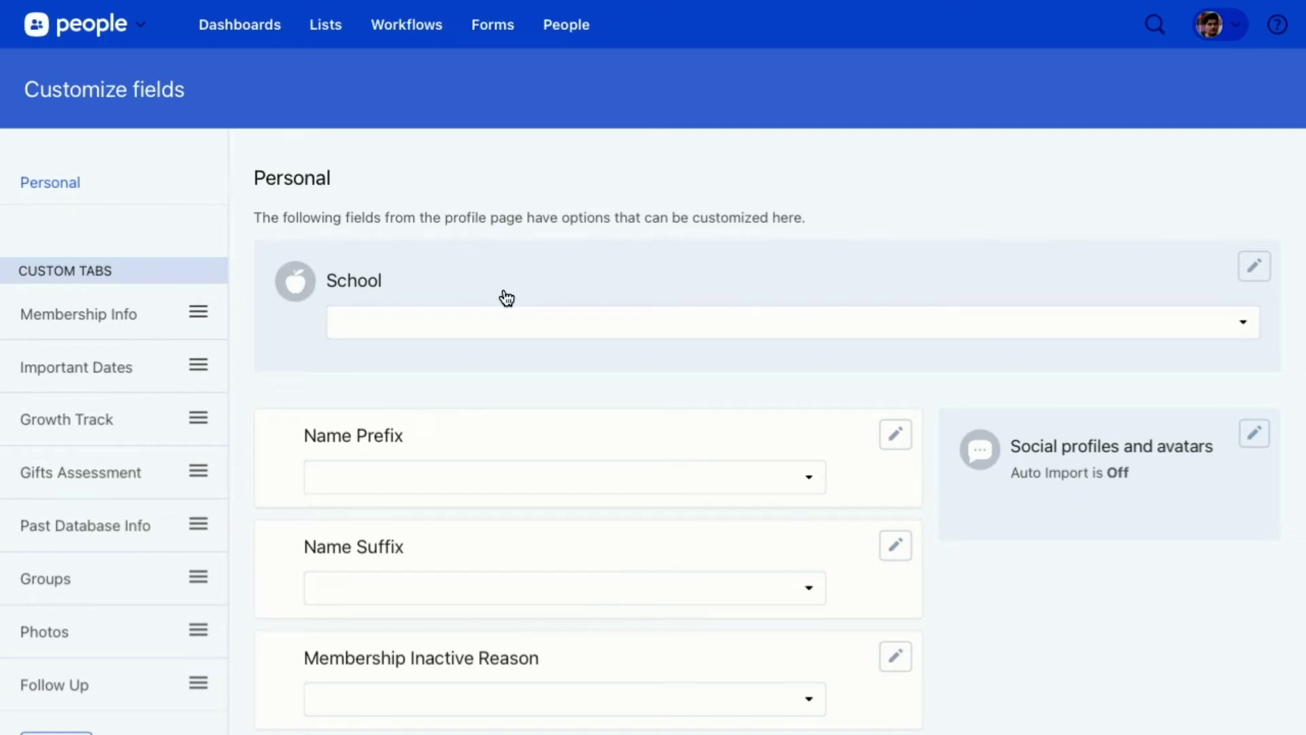
scroll(478, 540, "down", 5)
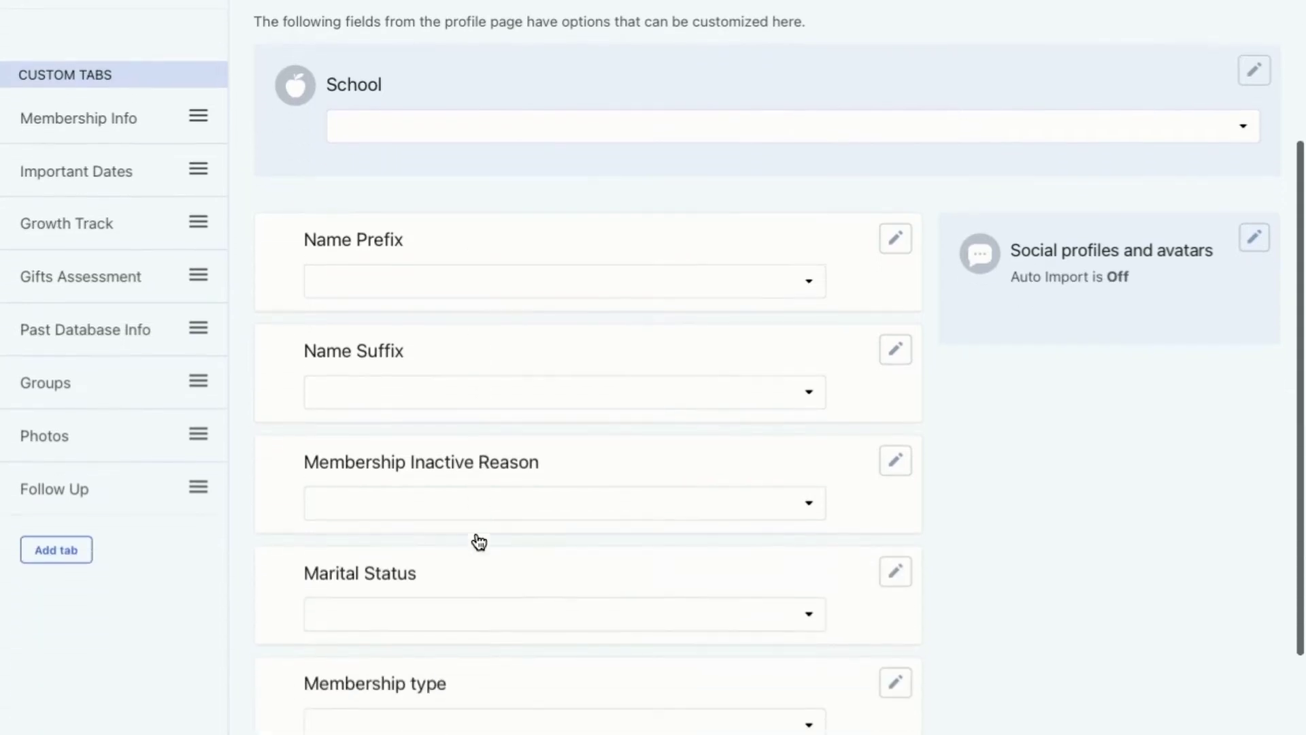
scroll(478, 540, "up", 4)
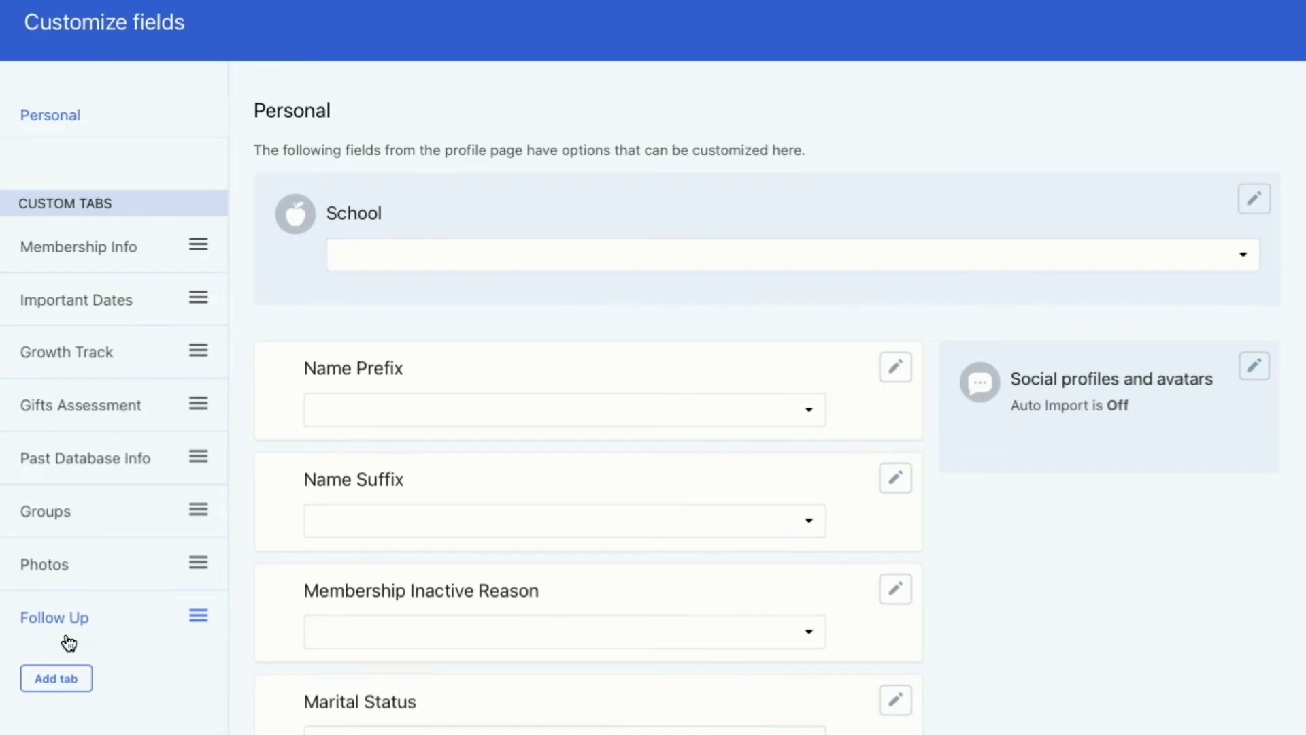
left_click(71, 462)
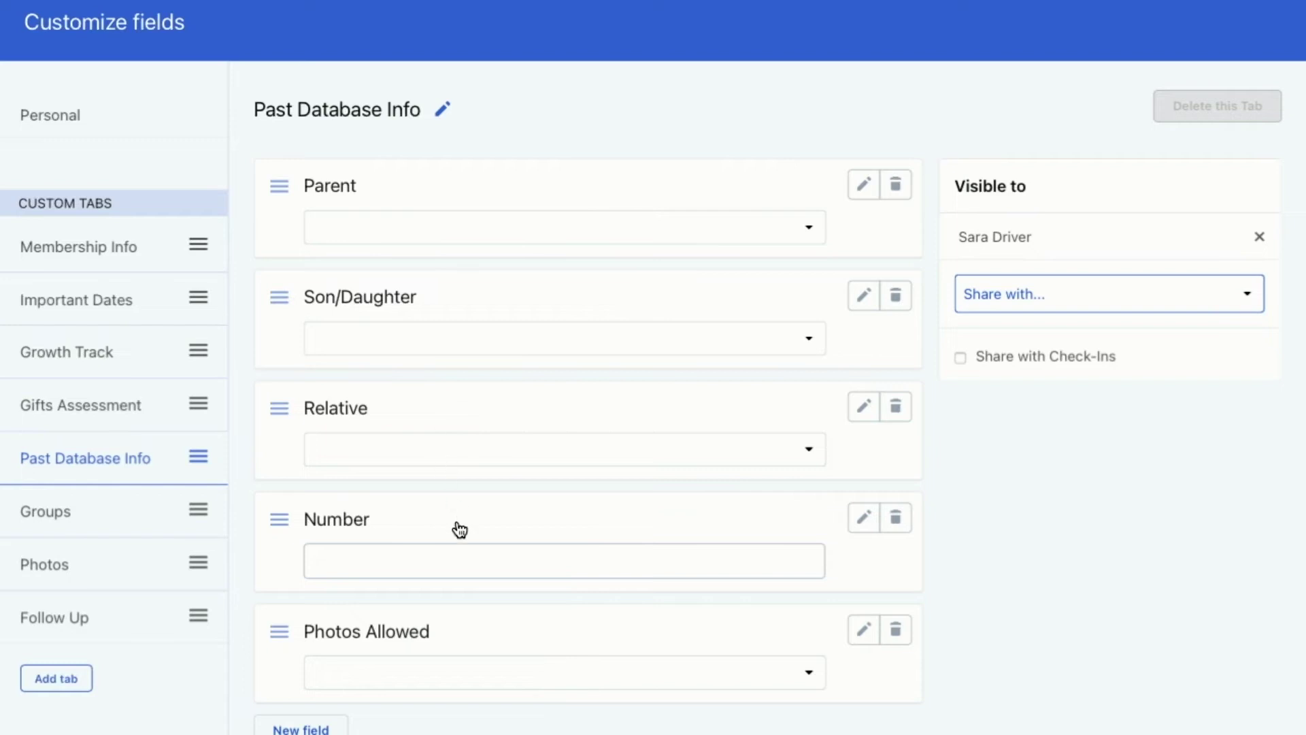
scroll(458, 527, "down", 1)
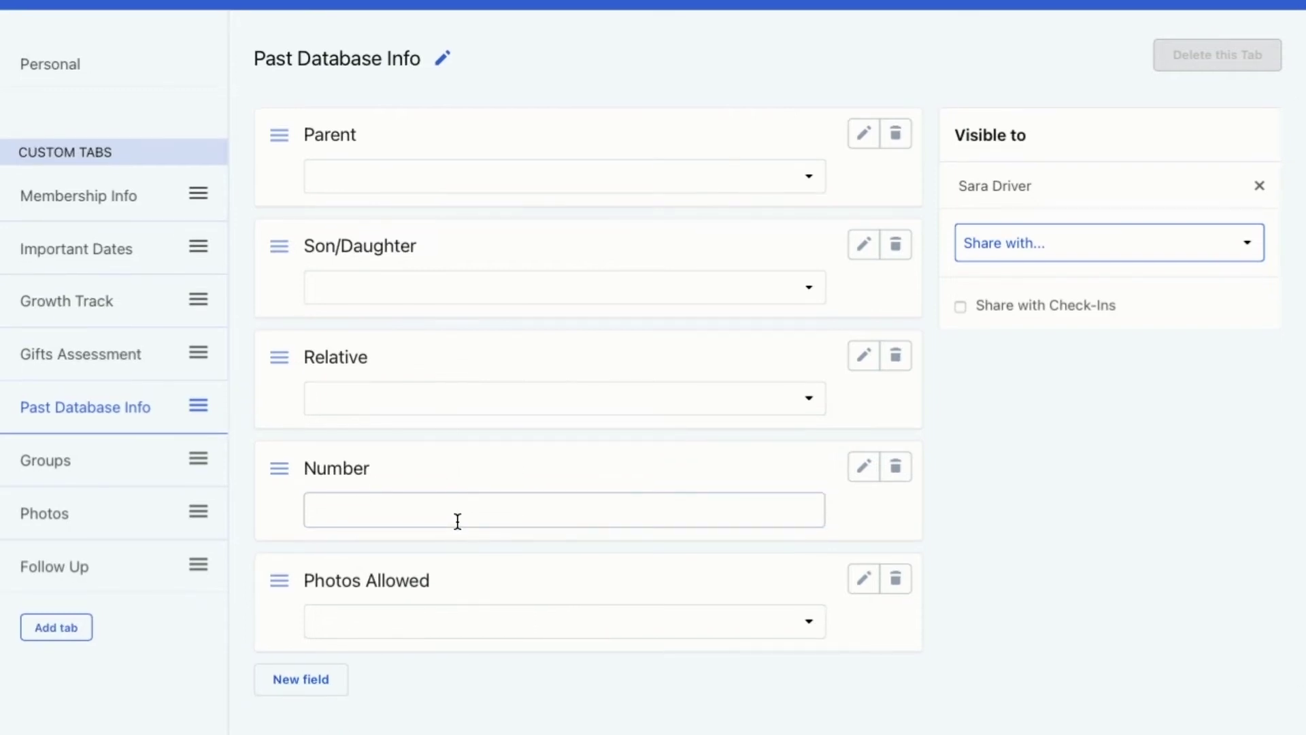
Step: Create a Text field named 'Person ID' on the Past Database Info tab
left_click(311, 683)
scroll(311, 682, "down", 3)
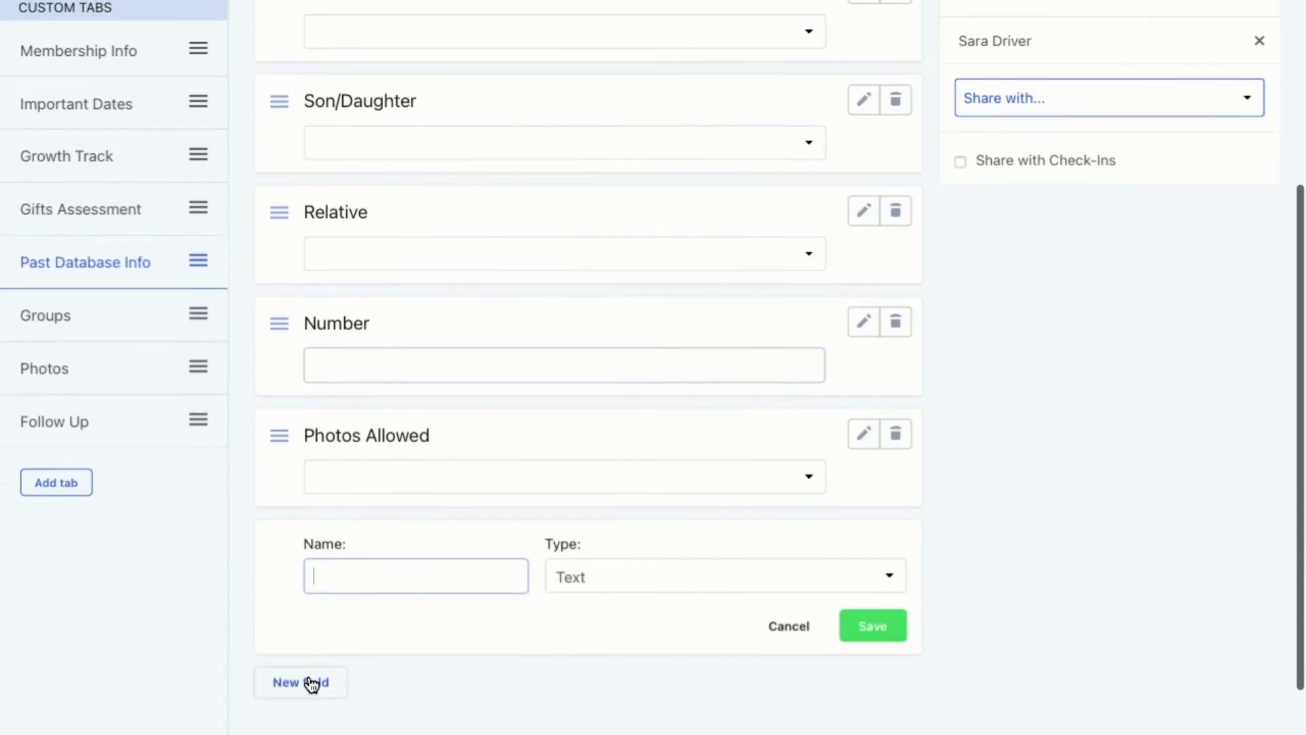
type("Person ID")
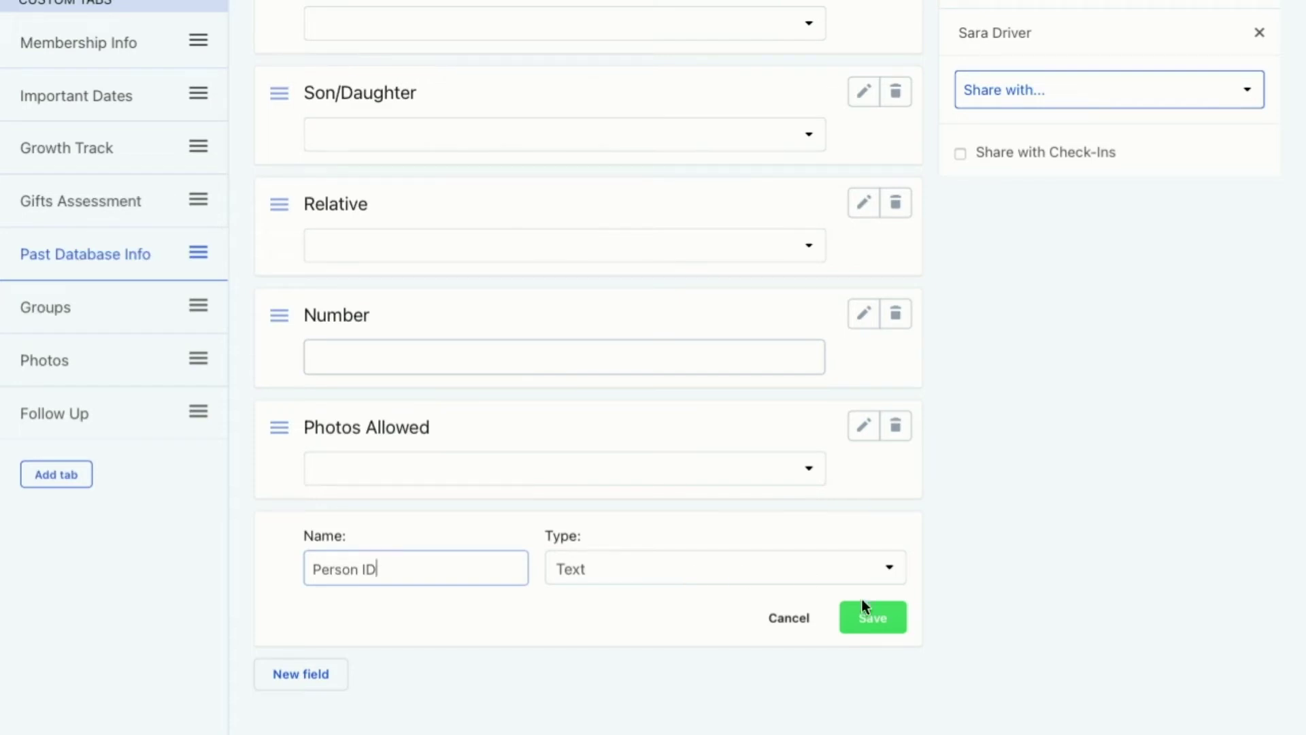
left_click(871, 617)
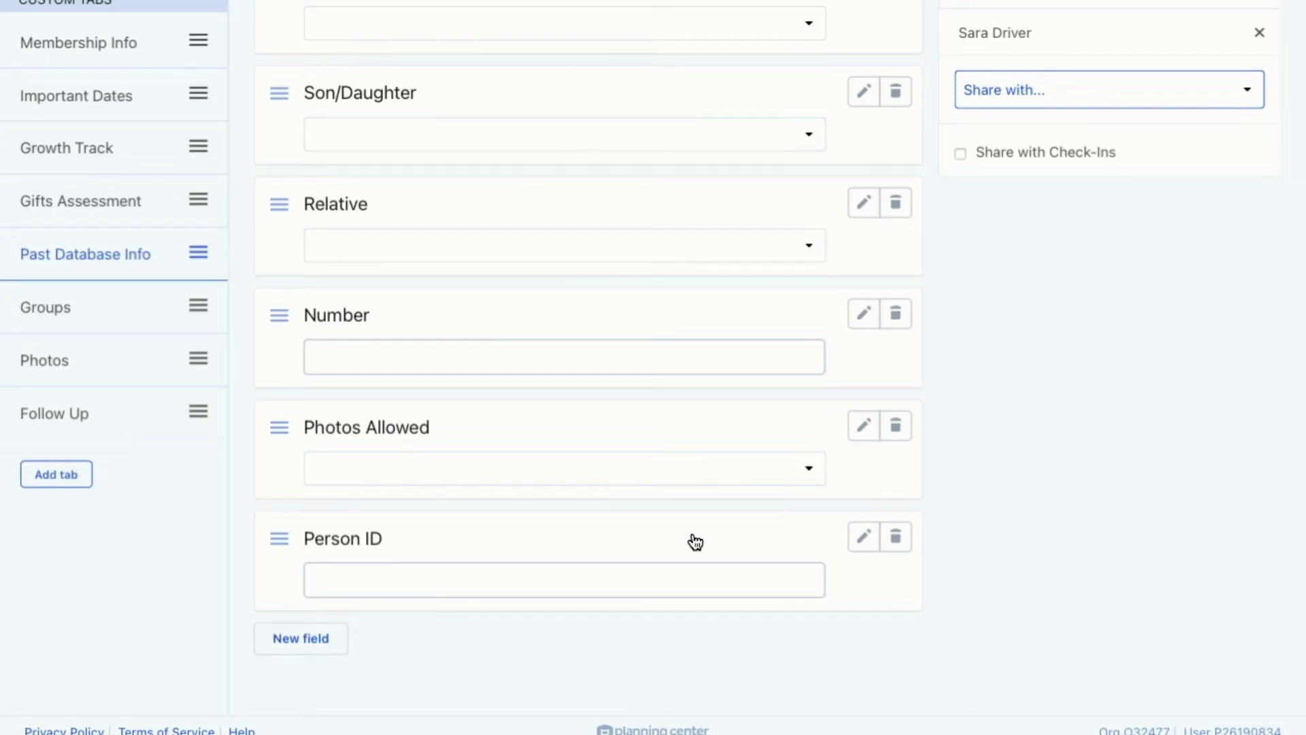
scroll(695, 542, "up", 3)
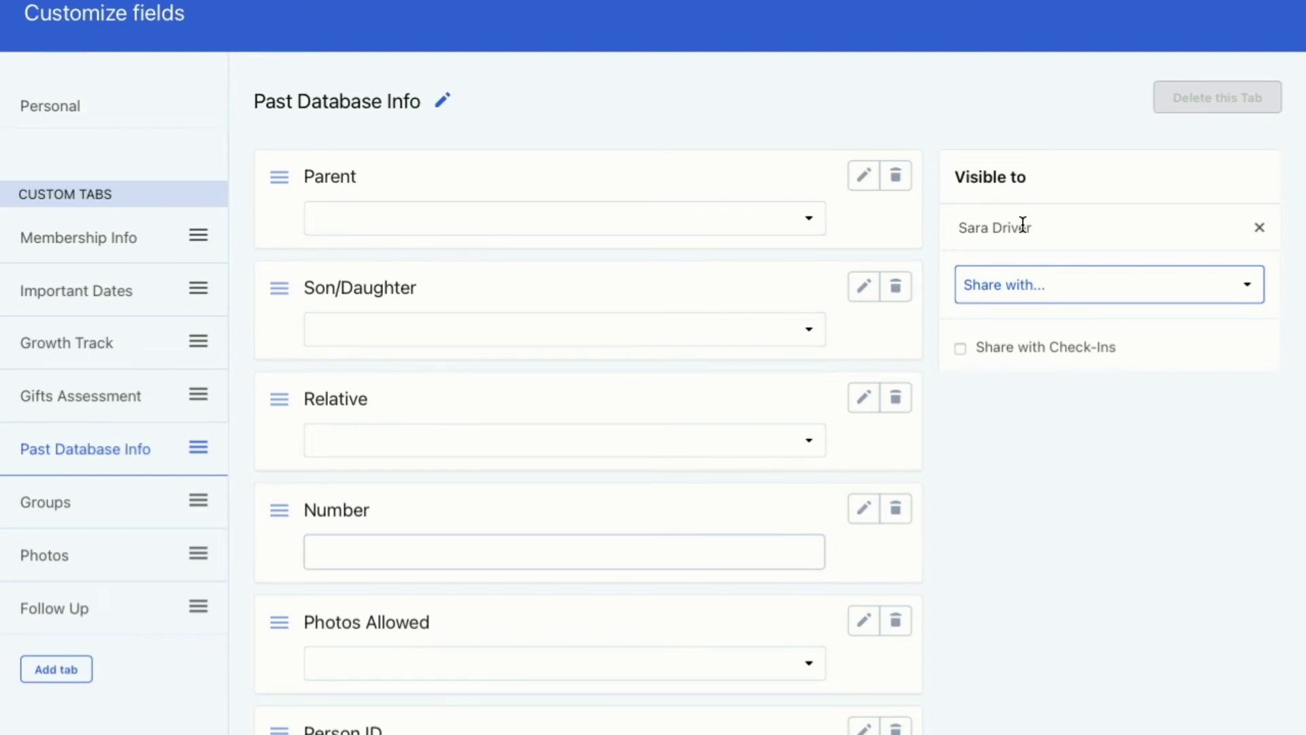
scroll(1022, 225, "up", 2)
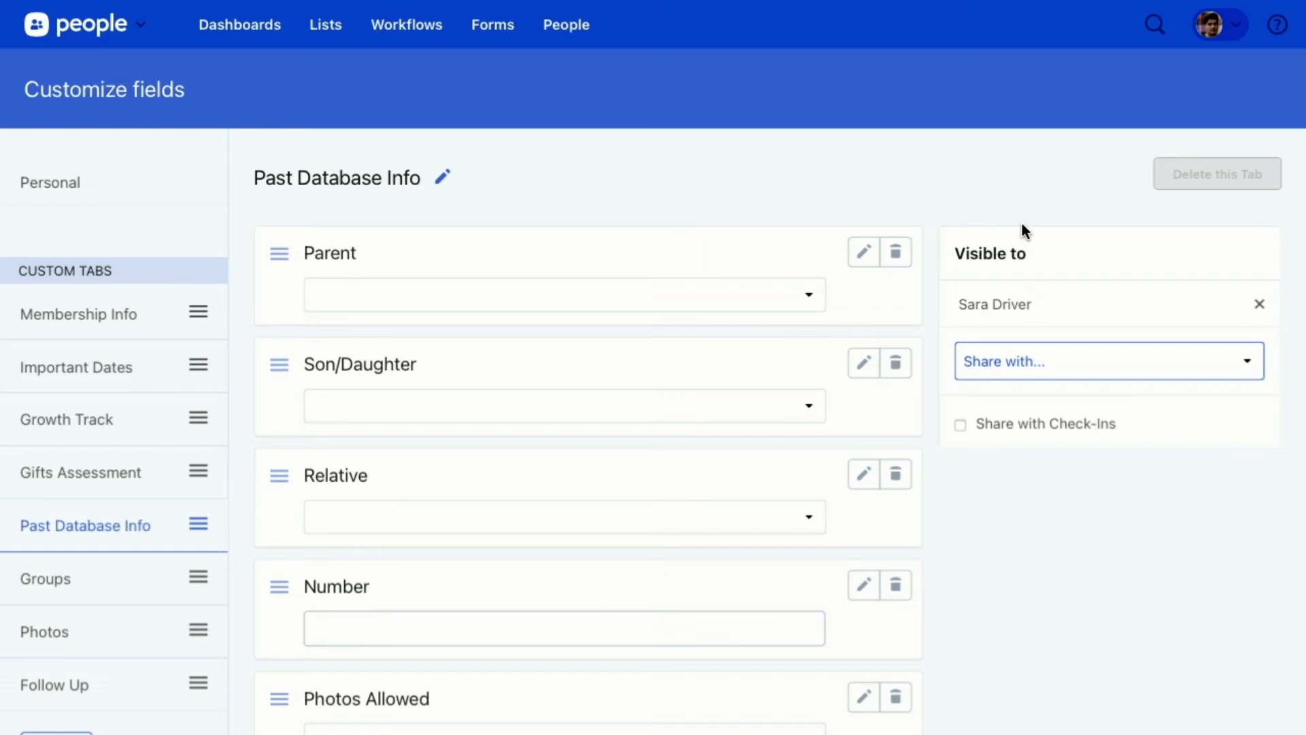
Step: Return to the unfinished centerville-church-export-1046015.csv import via People's Import/Export CSV page
left_click(565, 31)
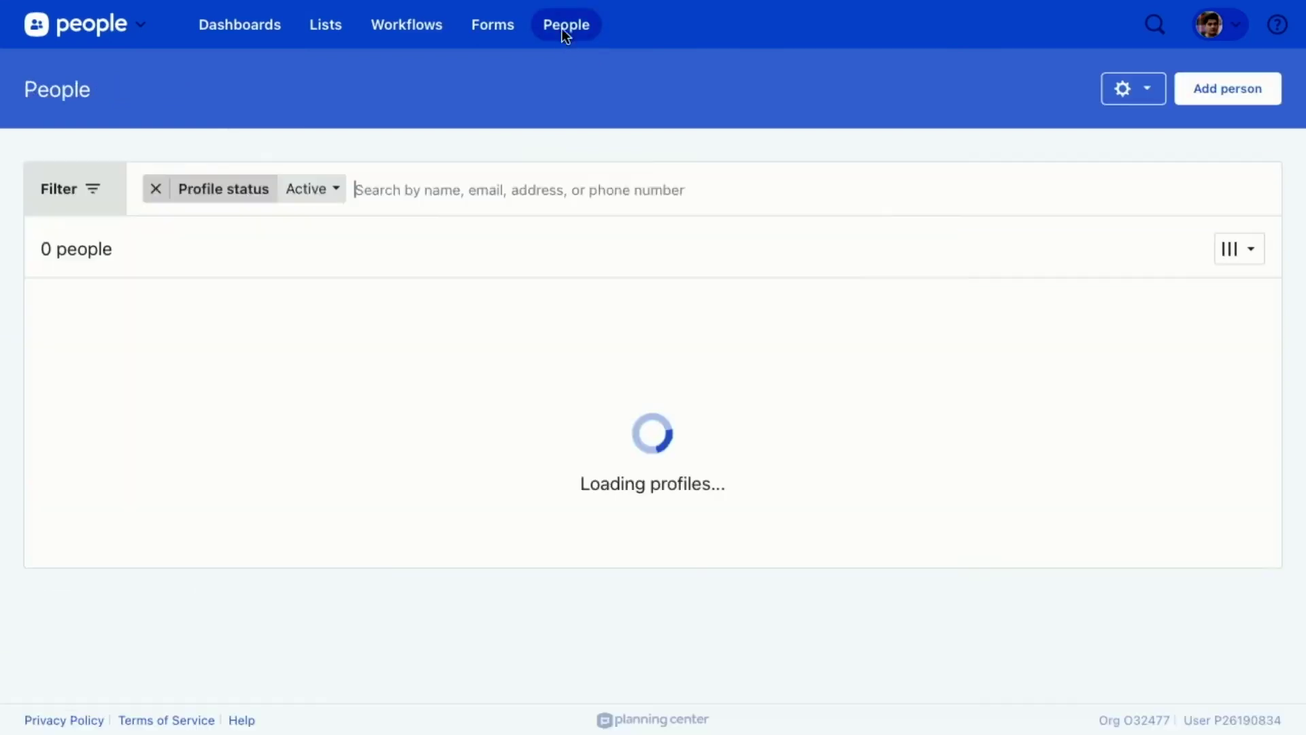
left_click(1130, 101)
left_click(1114, 195)
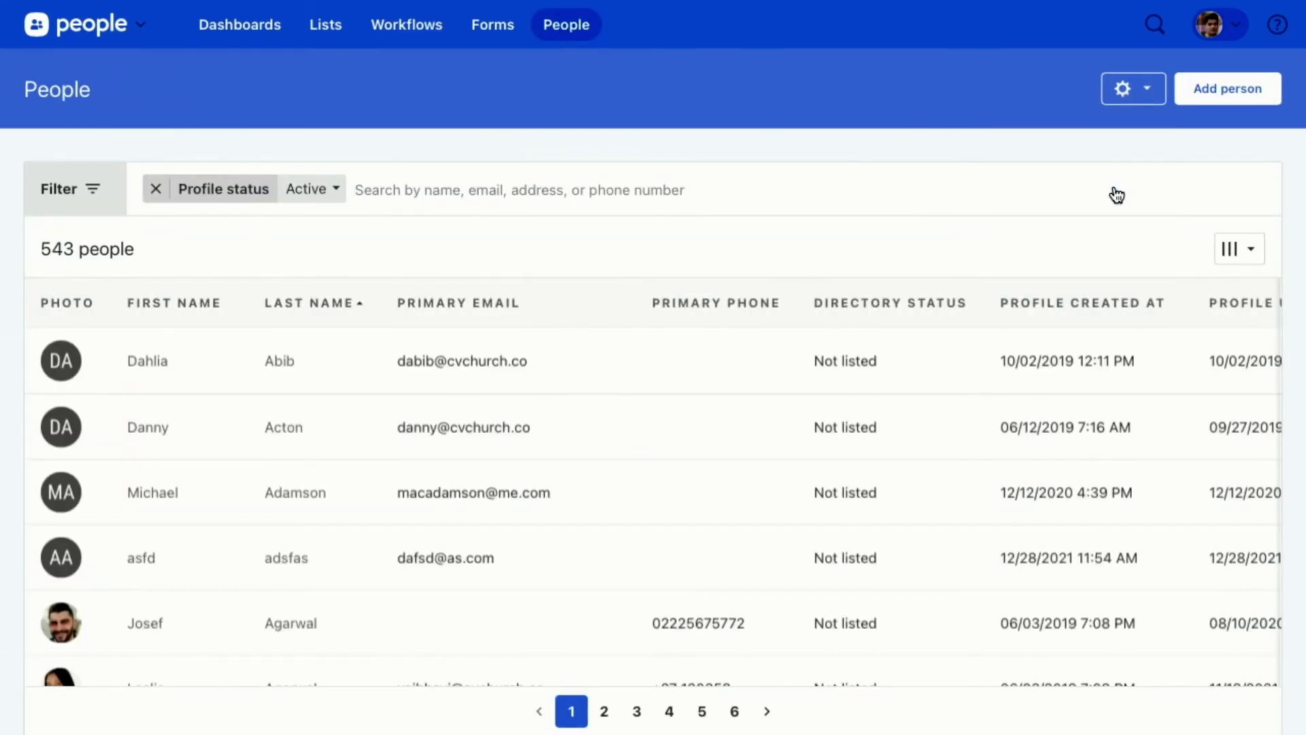
scroll(1113, 185, "down", 1)
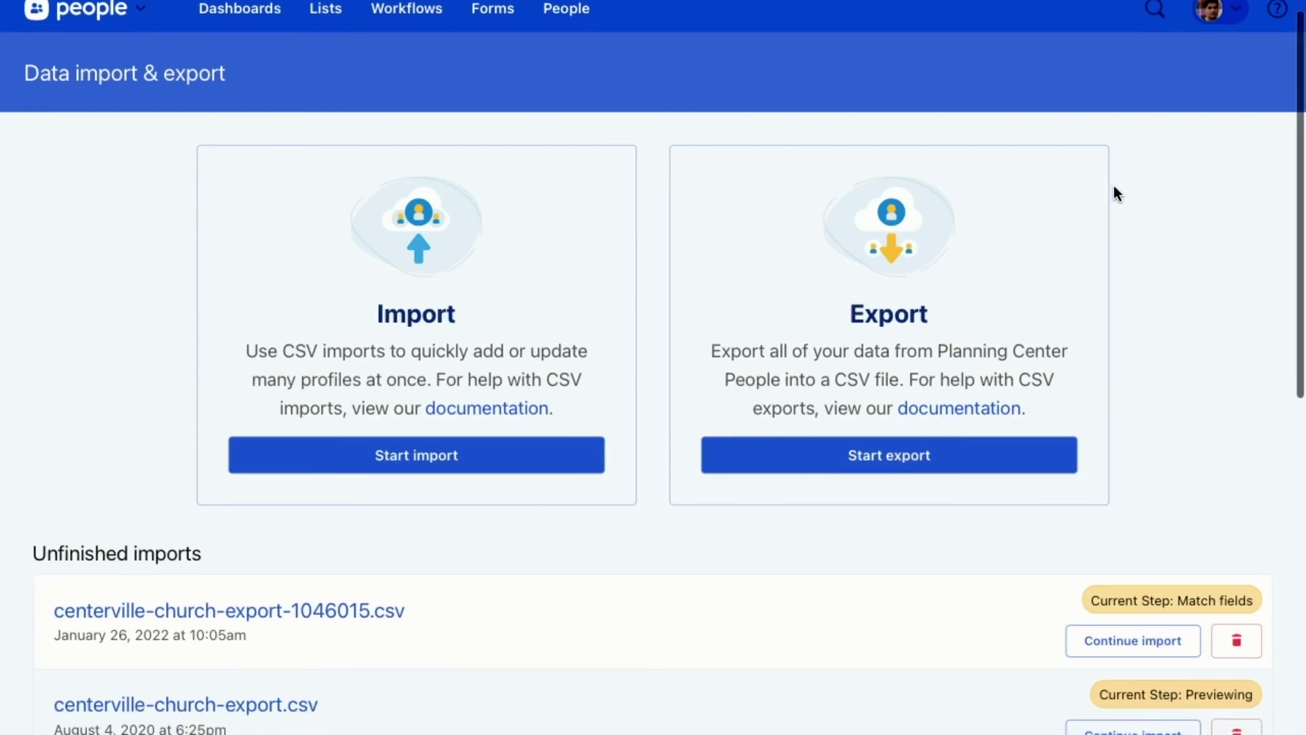
left_click(336, 612)
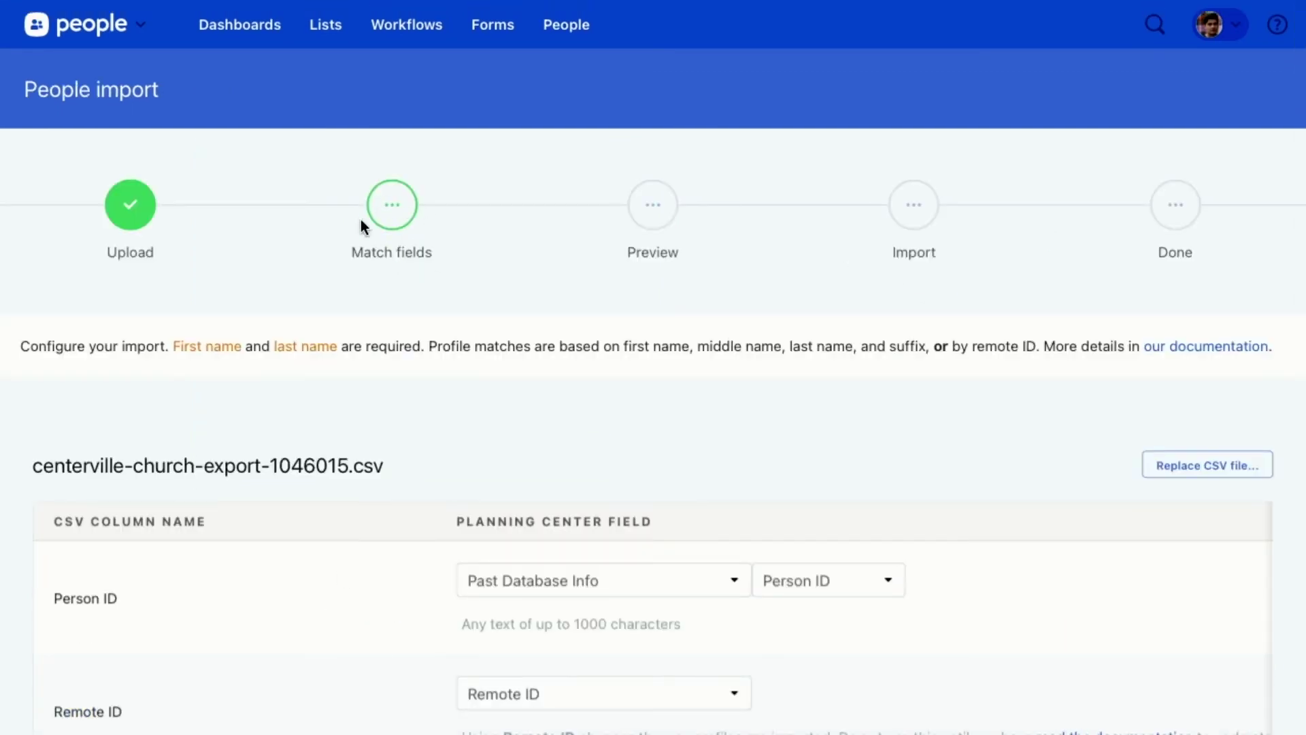
Step: Map the Person ID column to Past Database Info's Person ID field
scroll(575, 425, "down", 3)
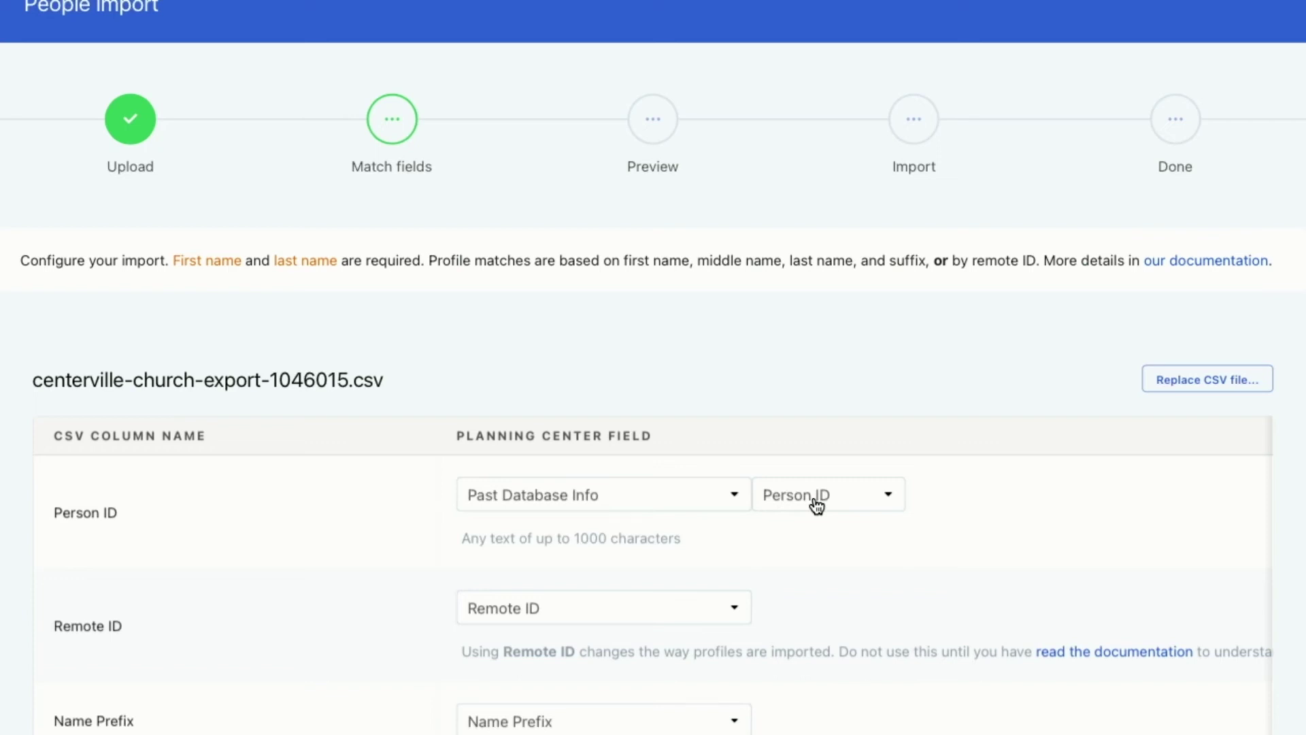
left_click(723, 501)
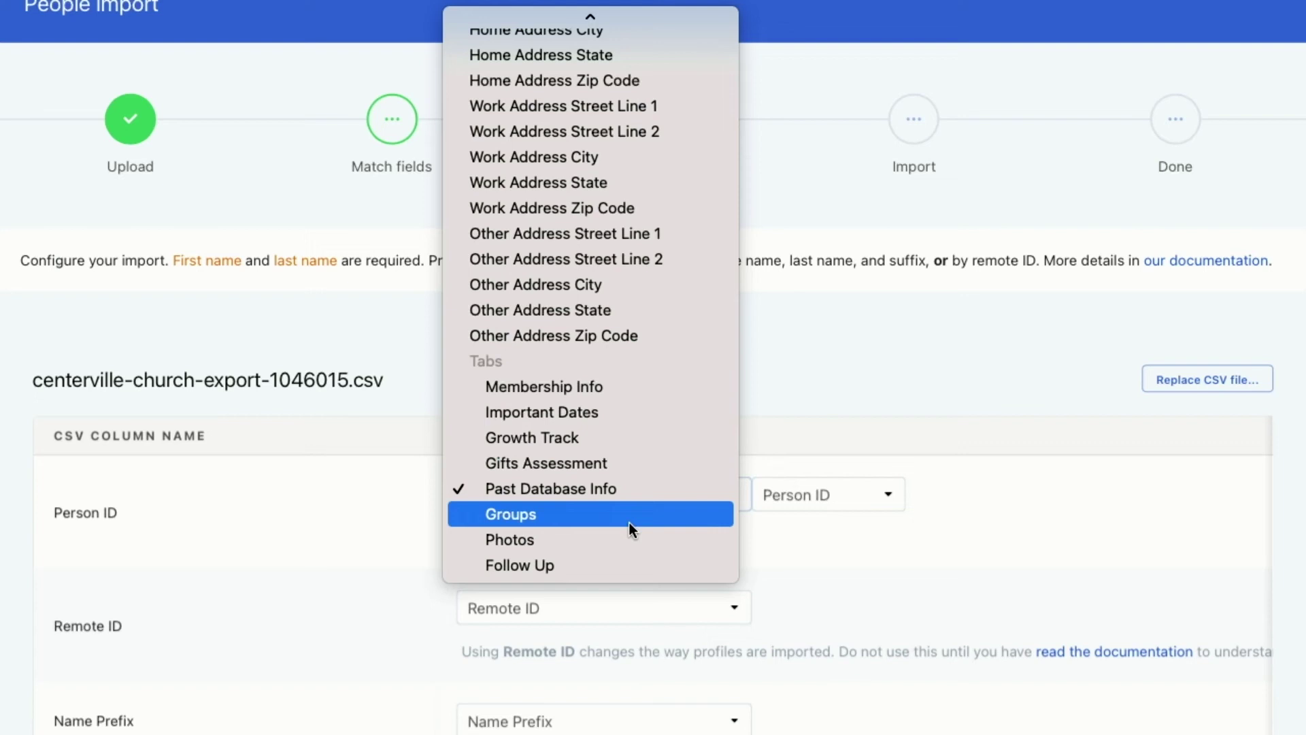
left_click(931, 447)
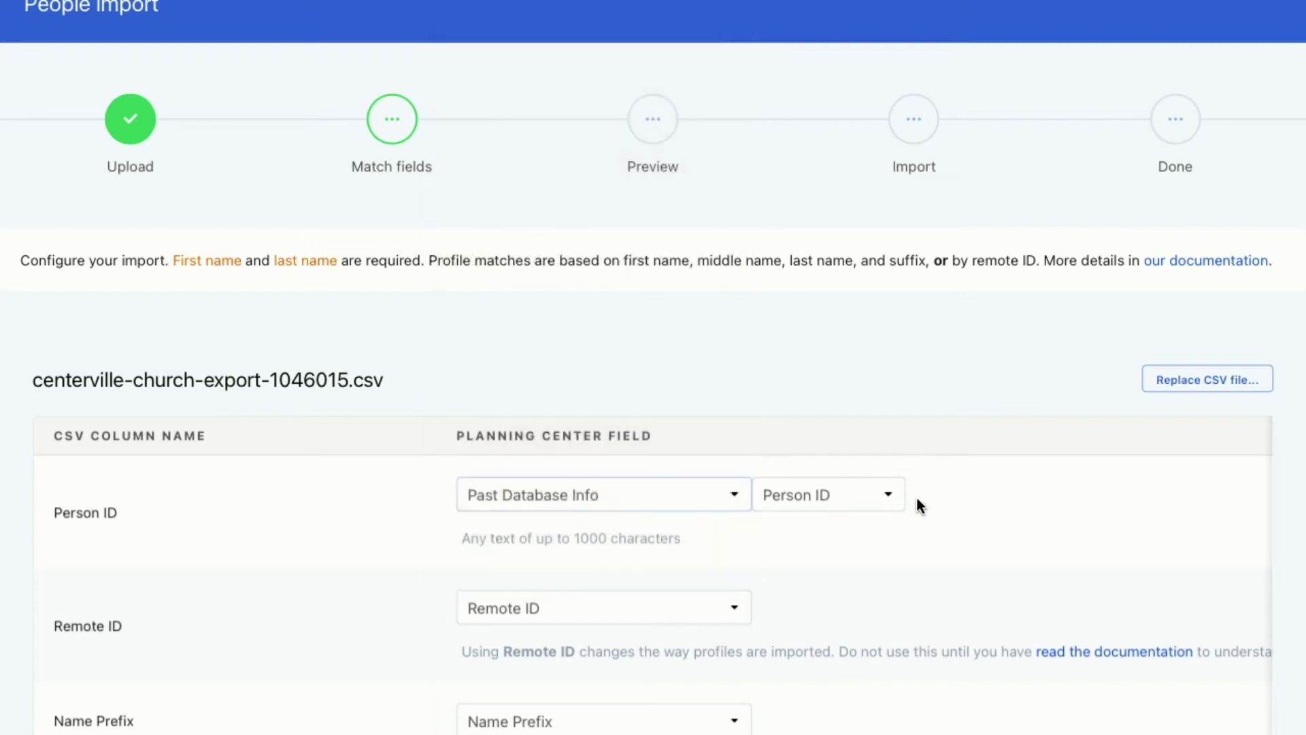
scroll(916, 503, "right", 5)
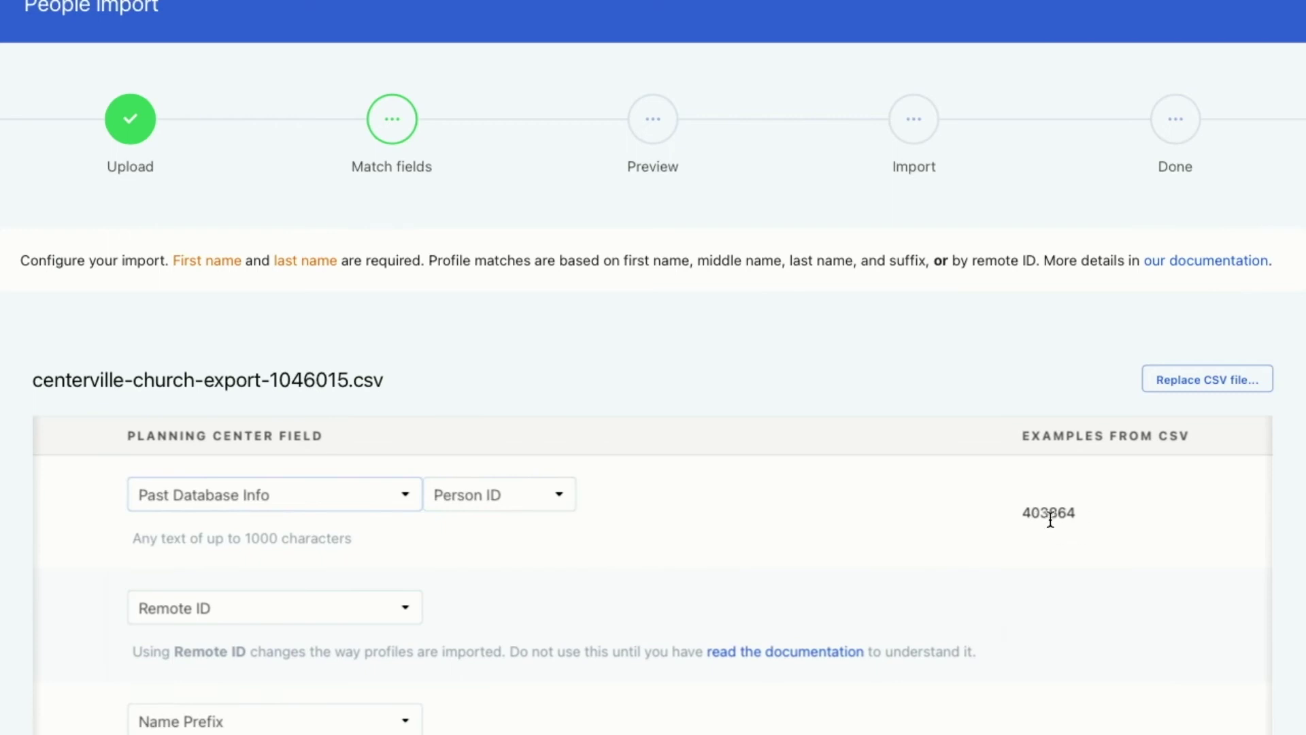
scroll(1050, 520, "left", 4)
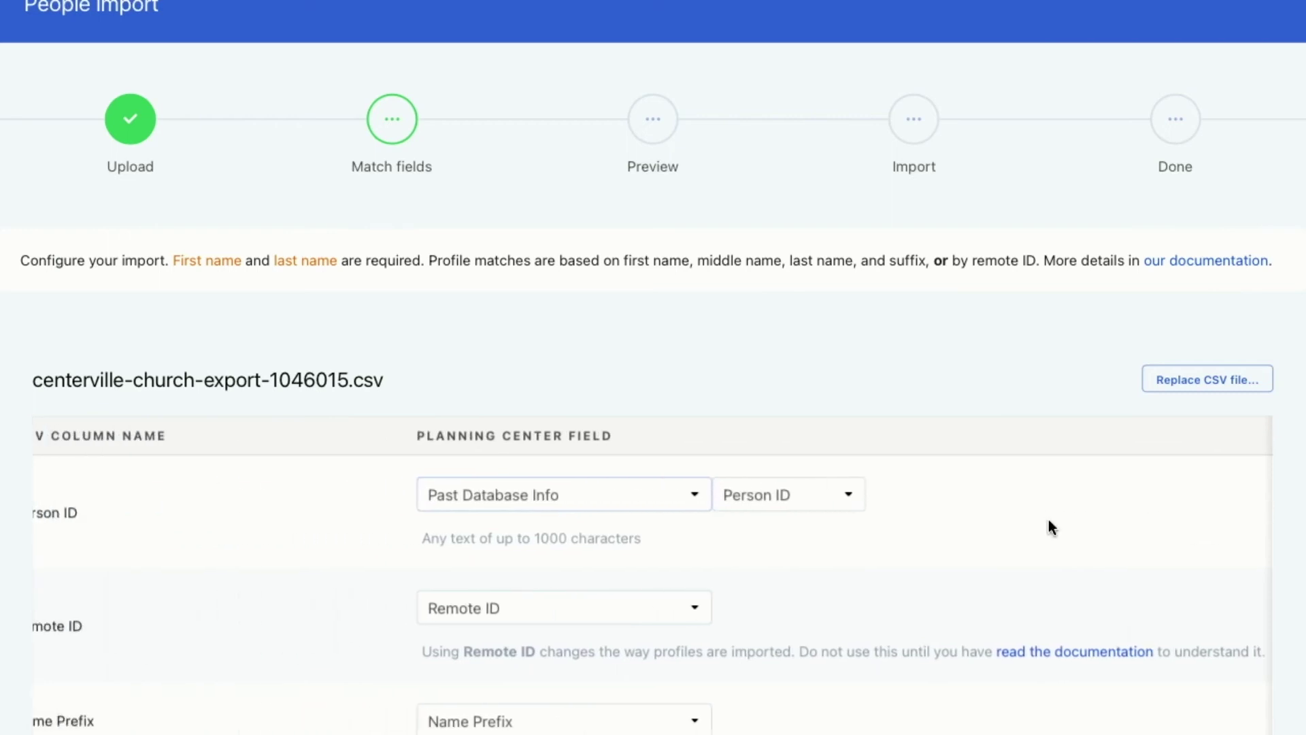
scroll(1047, 525, "left", 1)
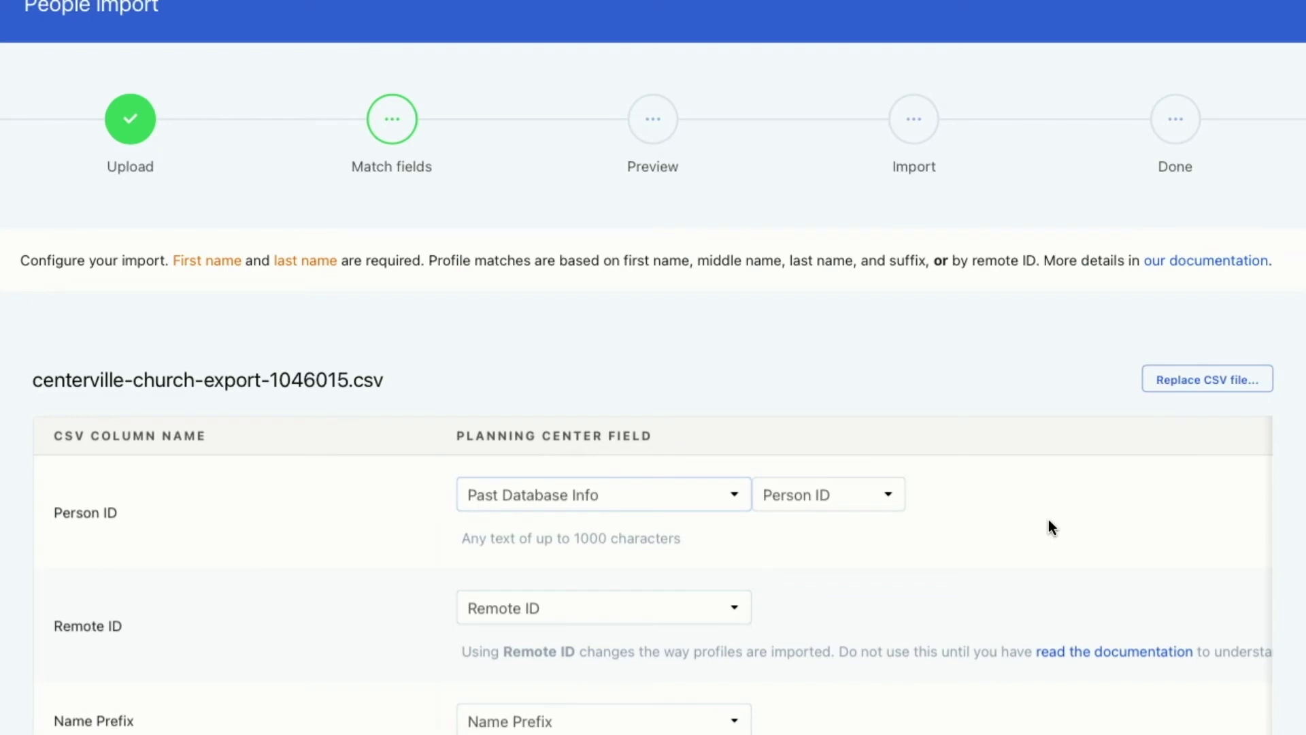
scroll(1050, 522, "down", 20)
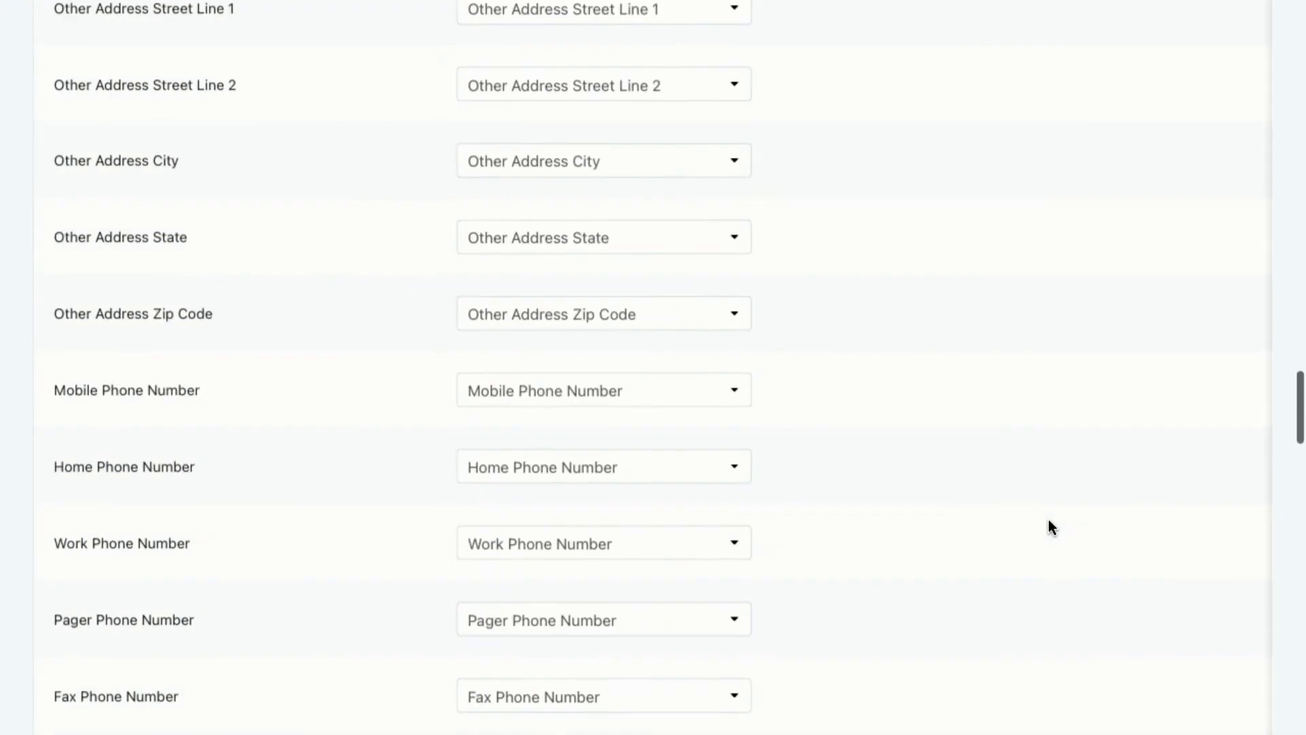
scroll(1048, 521, "down", 20)
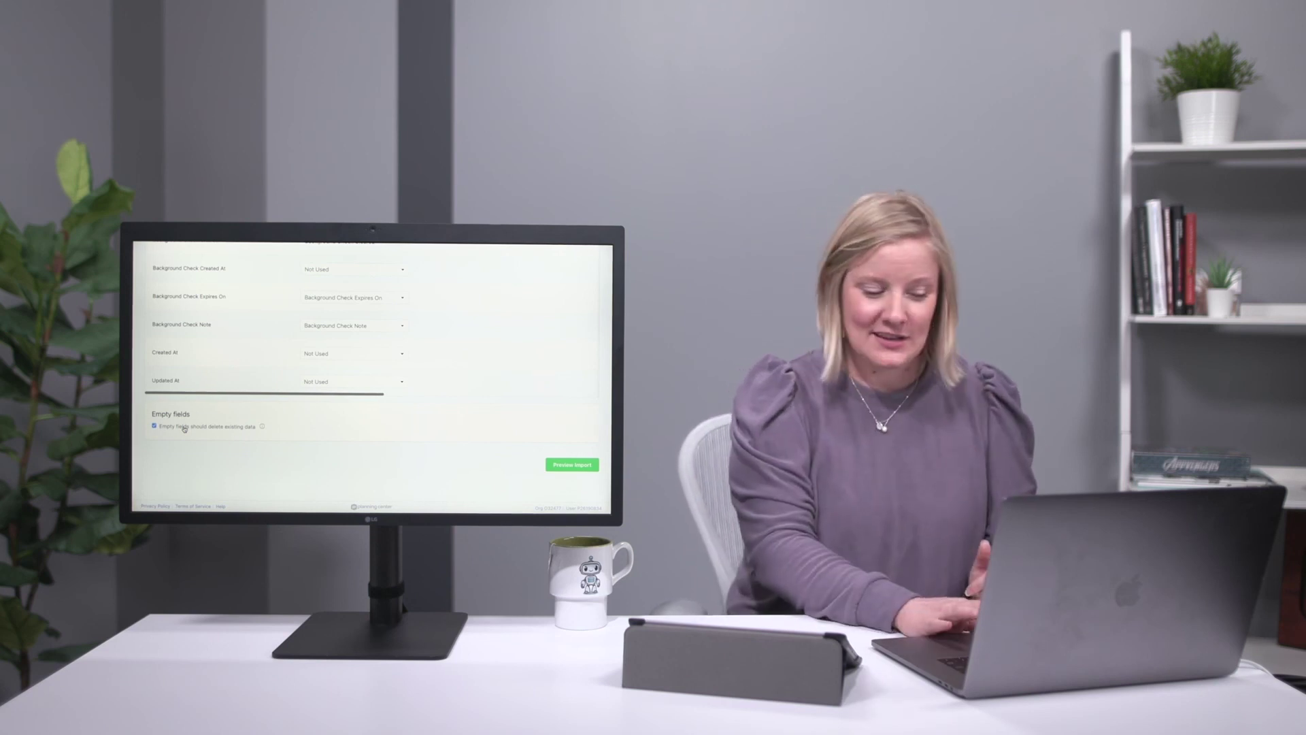
left_click(564, 467)
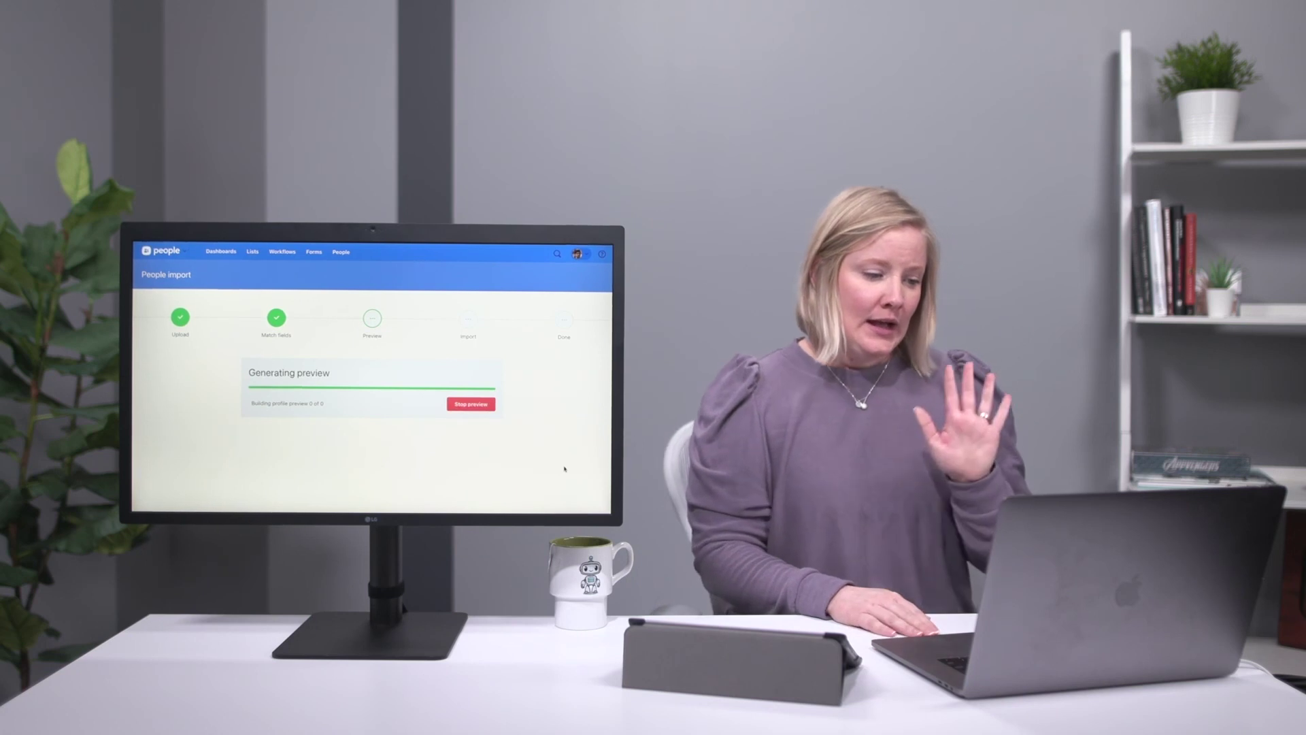